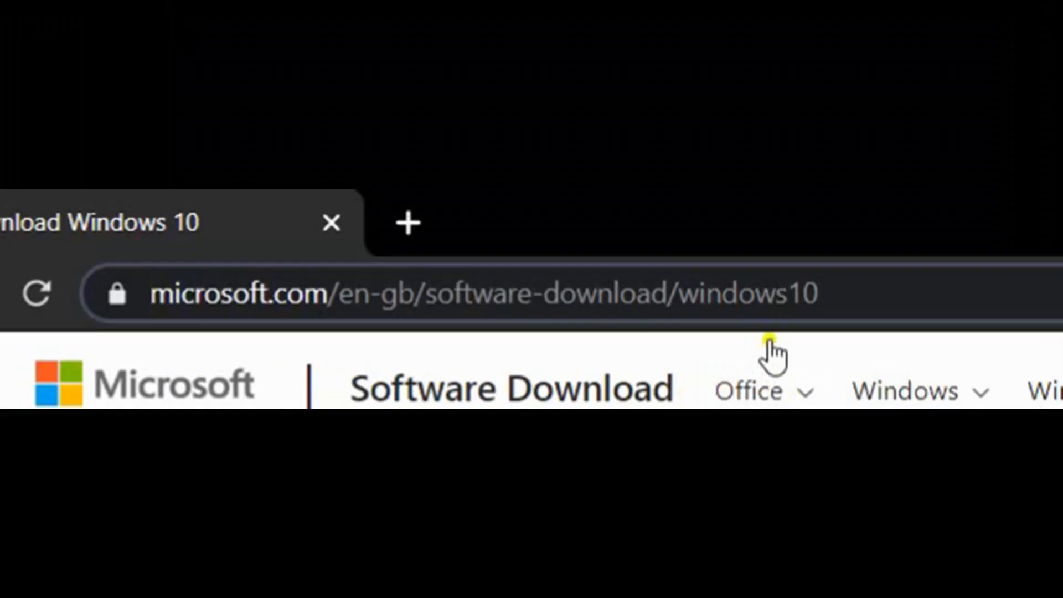
Open the Downloads folder in File Explorer and minimise Chrome.
left_click_drag(826, 294, 86, 313)
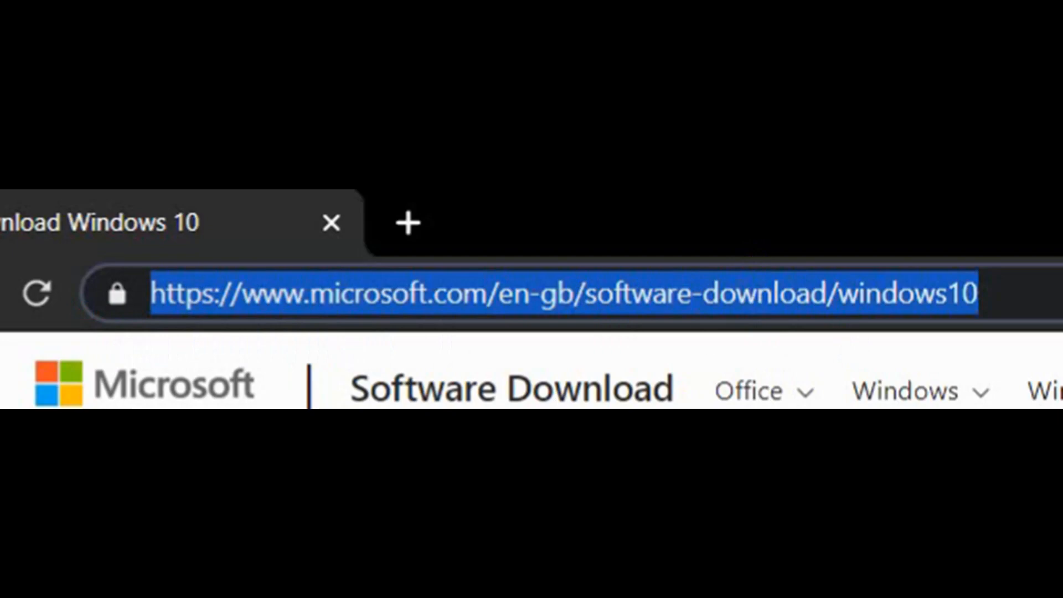
left_click(78, 318)
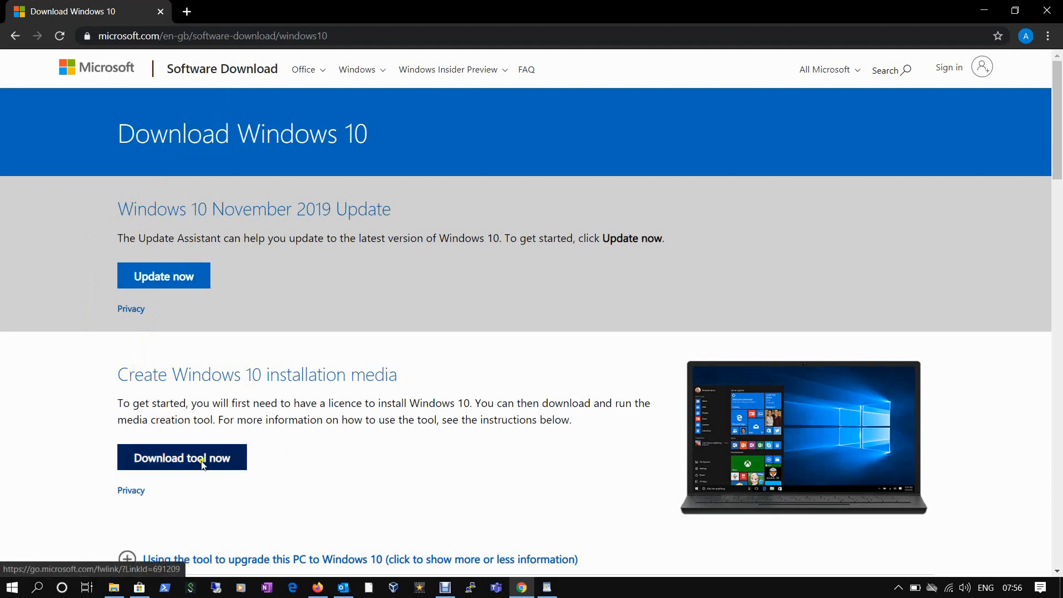
left_click(114, 588)
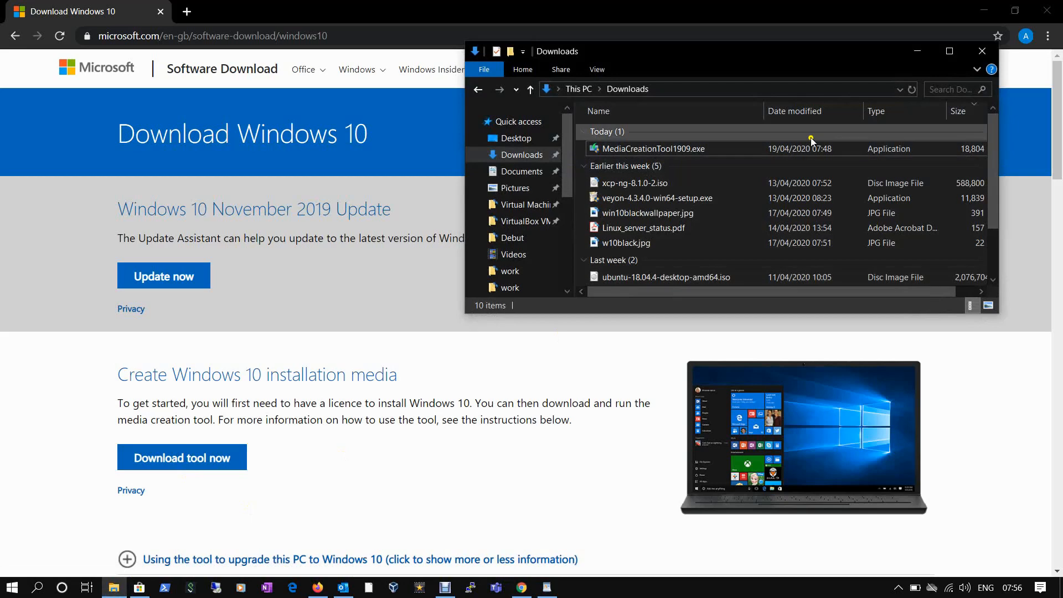
left_click(984, 10)
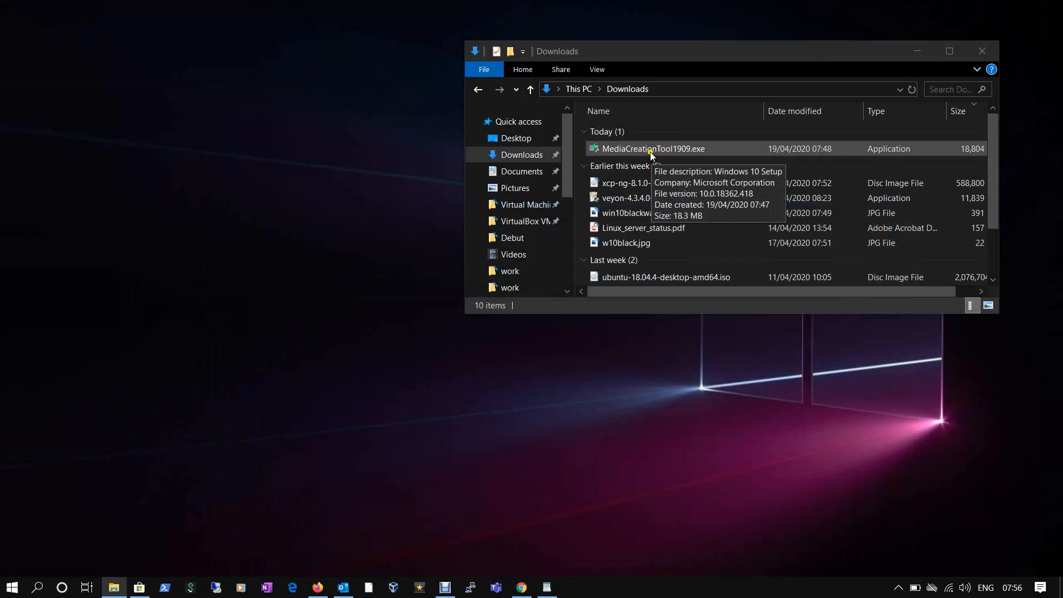
Run MediaCreationTool1909.exe, allow it through UAC, and minimise the Downloads window.
double_click(649, 148)
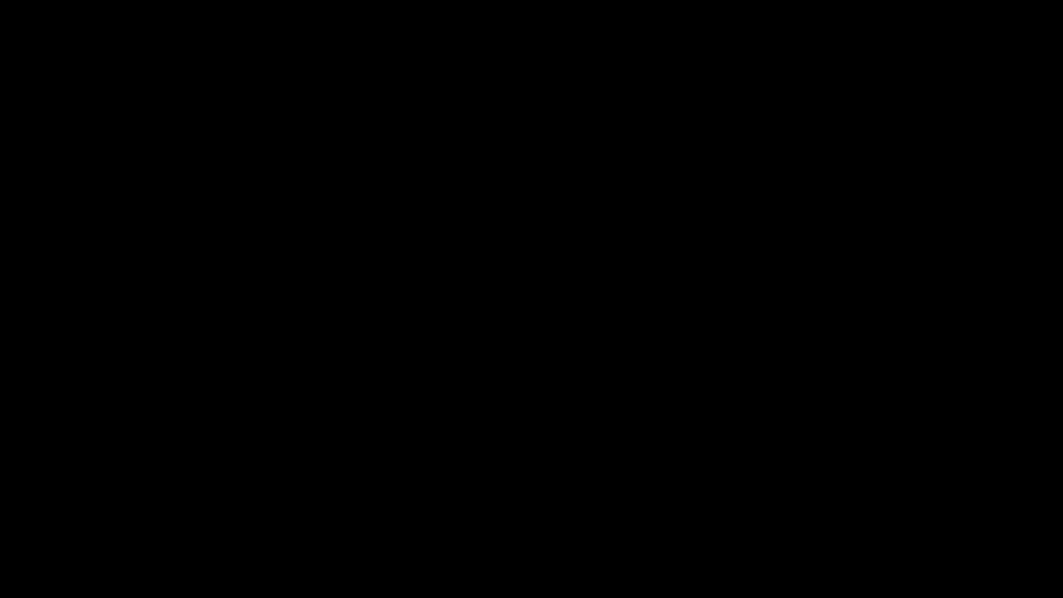
left_click(440, 385)
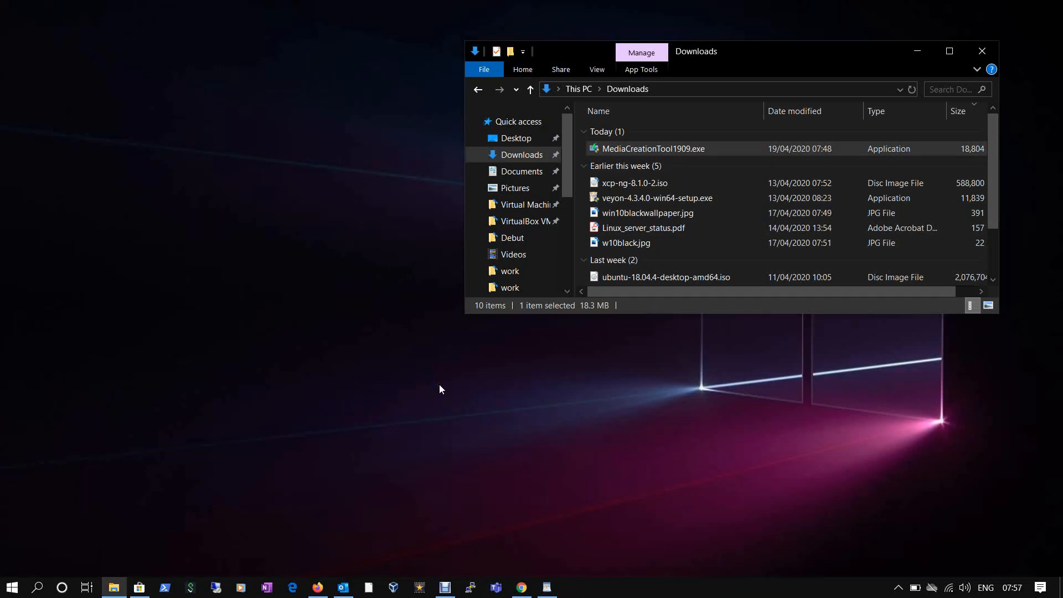
left_click(918, 55)
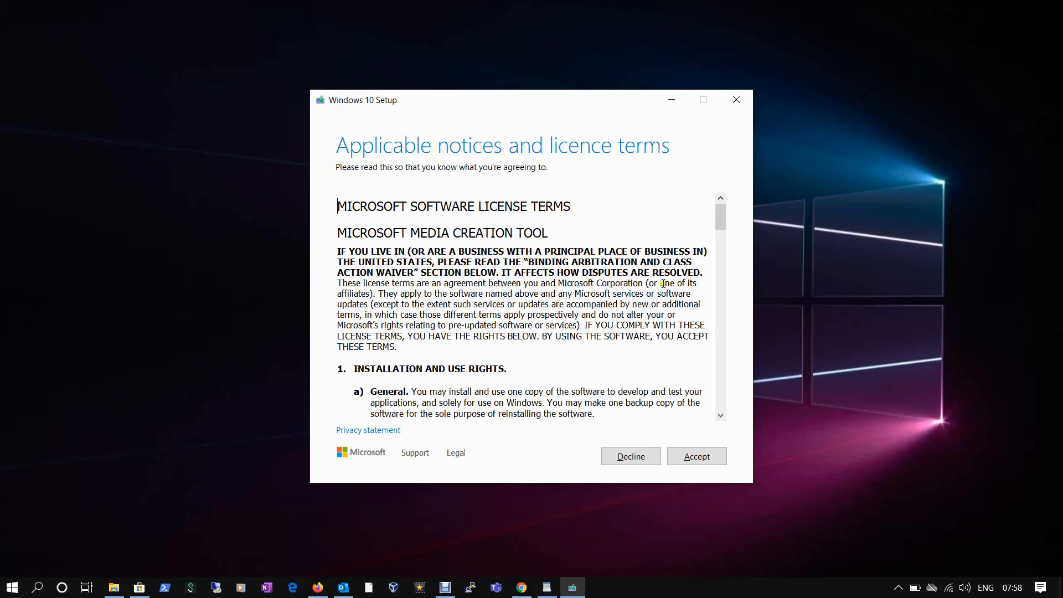
Accept the licence and choose 'Create installation media (USB flash drive, DVD or ISO file) for another PC'.
left_click_drag(719, 220, 730, 419)
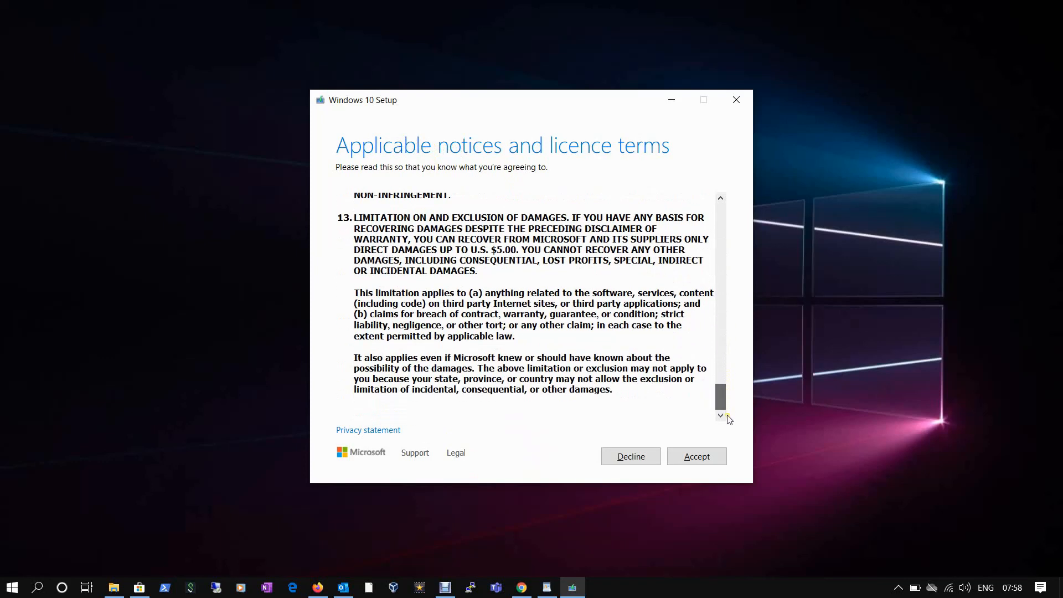
left_click(698, 456)
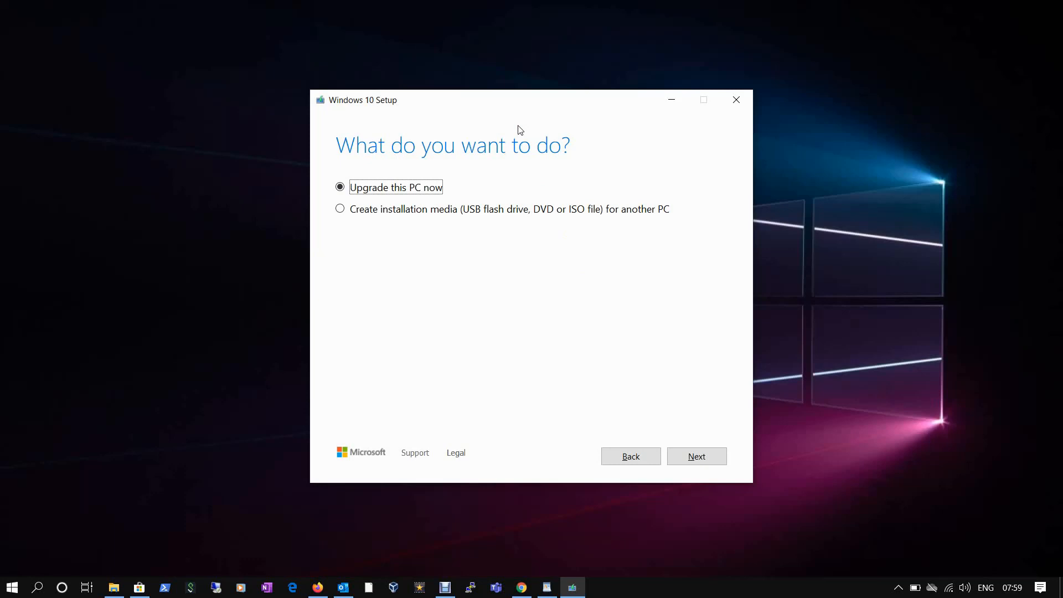
left_click(380, 213)
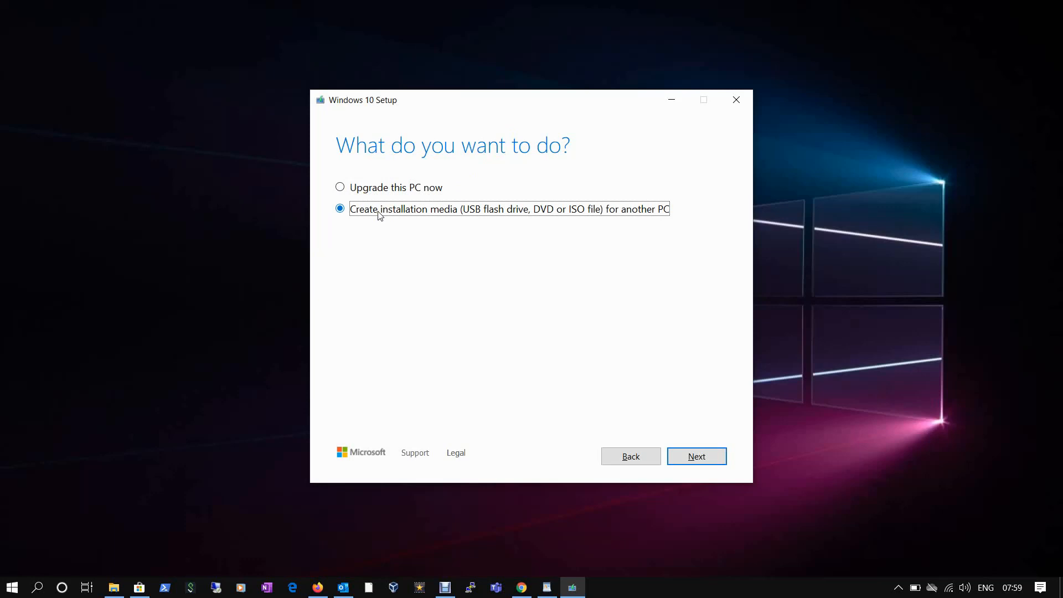
left_click(696, 458)
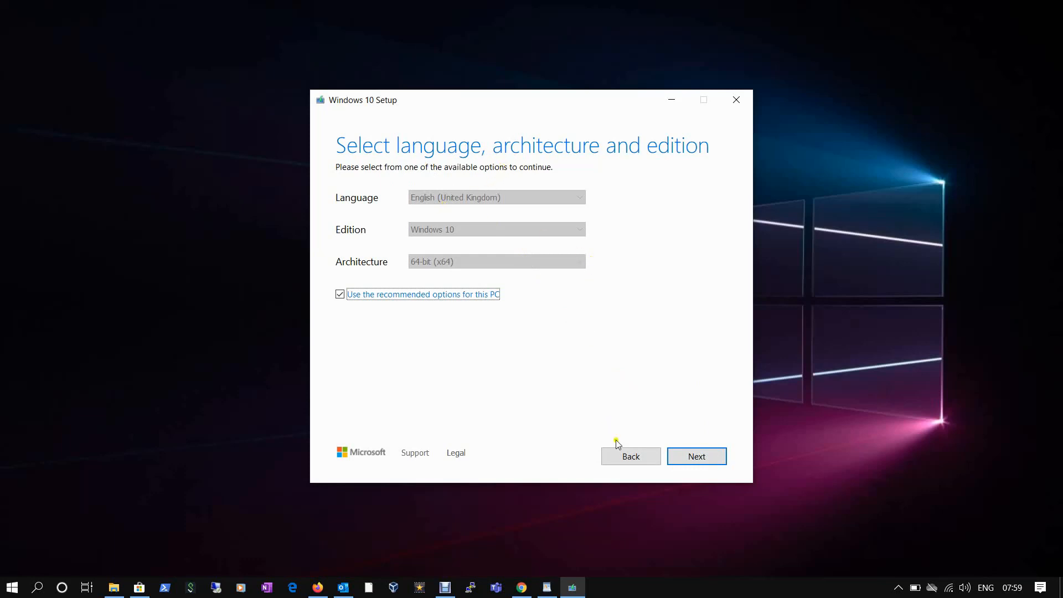
Keep the recommended language, edition and architecture, and choose ISO file as the media type.
left_click(703, 459)
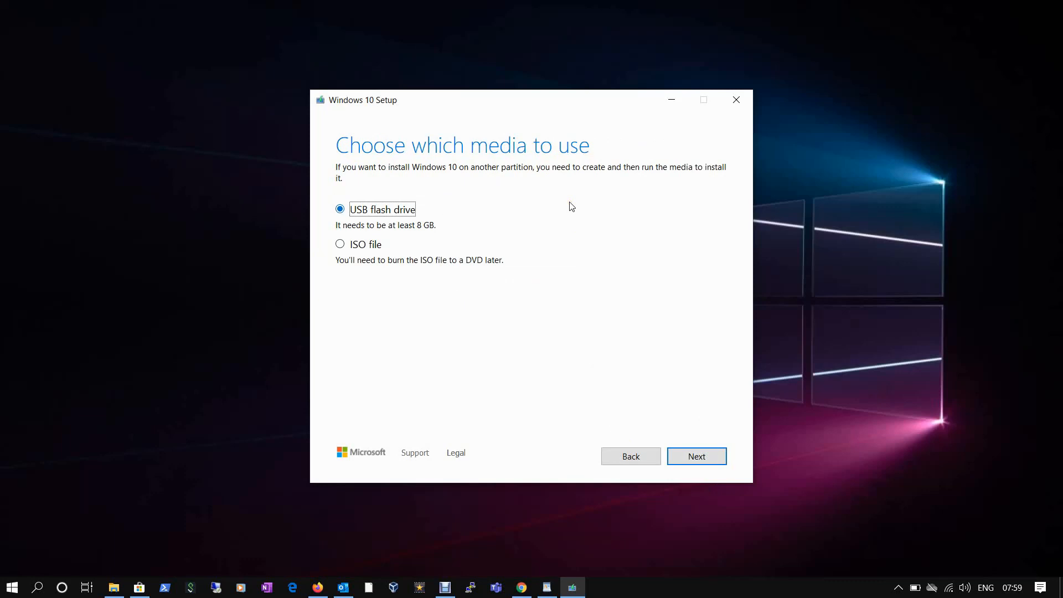
left_click(359, 247)
left_click(365, 247)
left_click(693, 458)
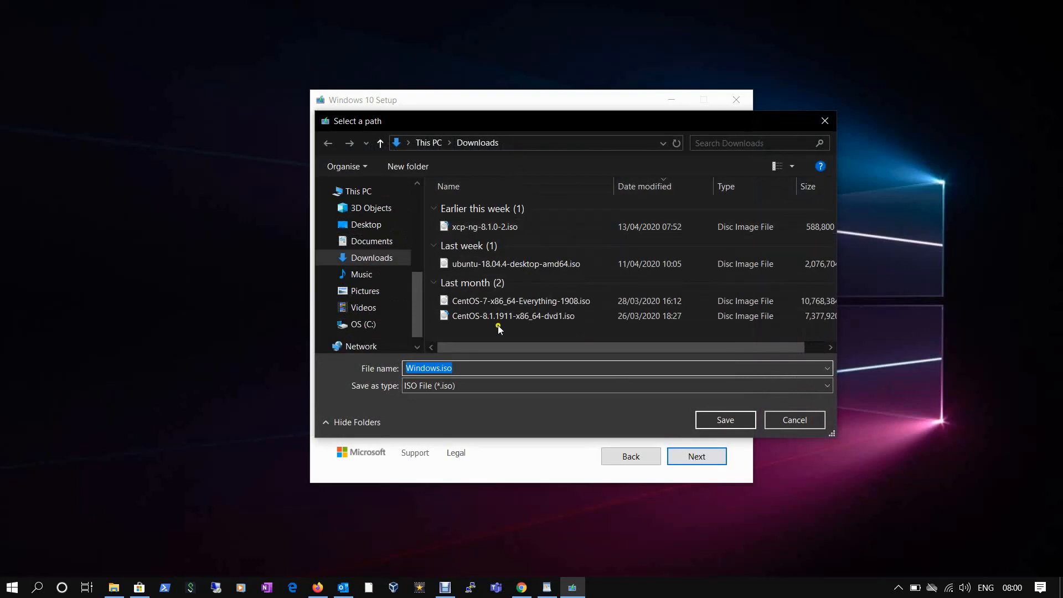
Rename the image to Windows10x64.iso and save it to Downloads.
left_click(494, 369)
key("Left")
type("10x64")
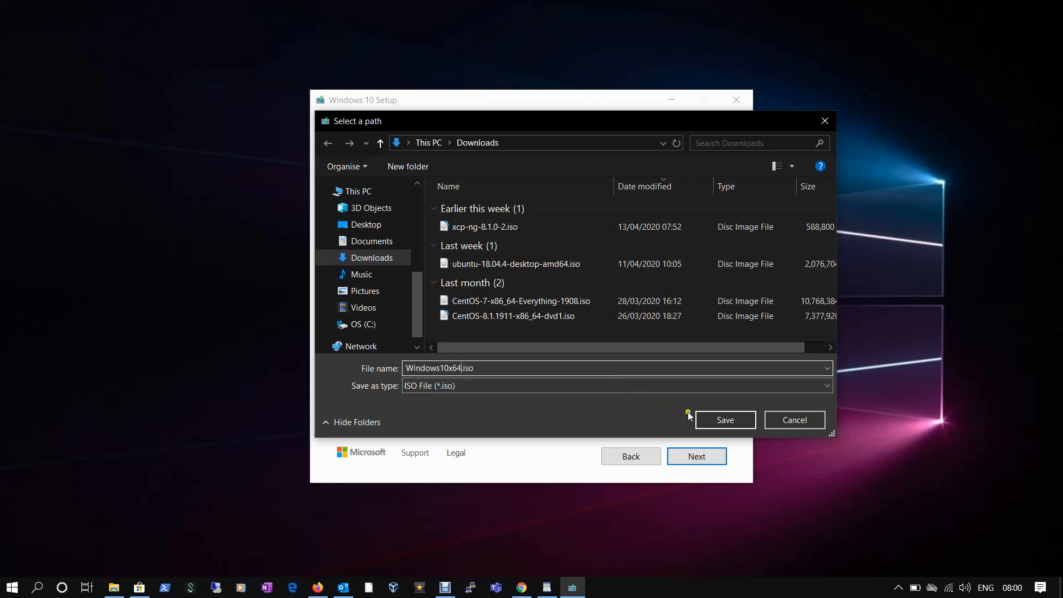
left_click(711, 420)
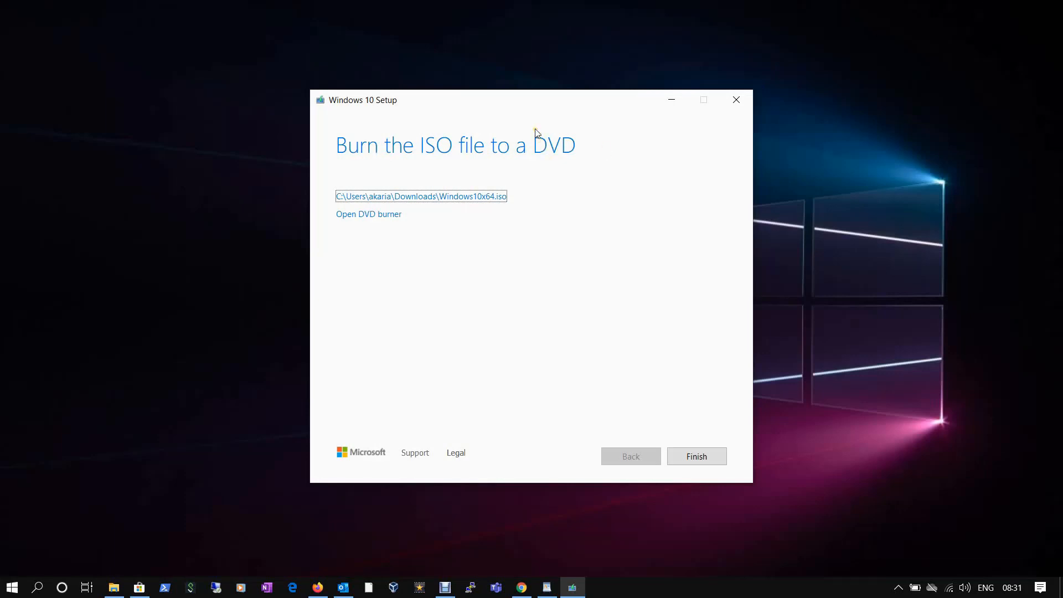
Check that Windows10x64.iso is in Downloads, then finish Windows 10 Setup.
left_click(114, 587)
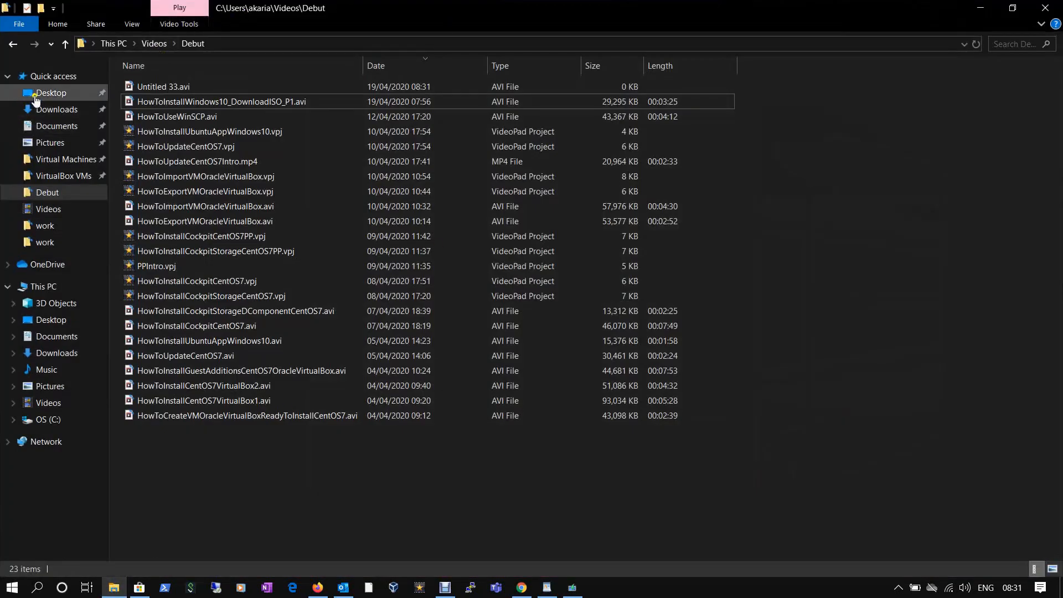
left_click(45, 110)
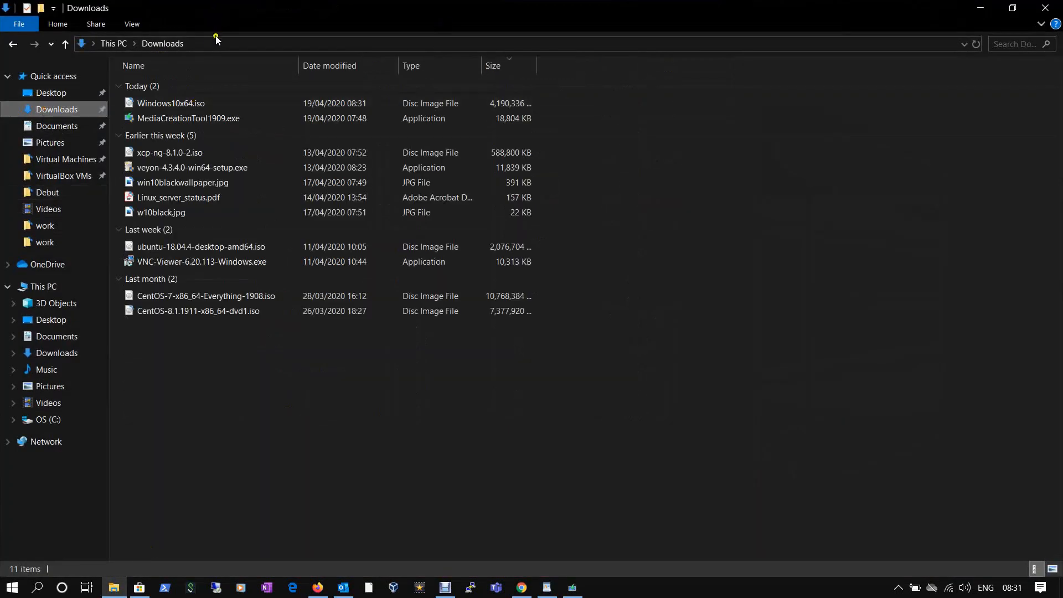
left_click(185, 103)
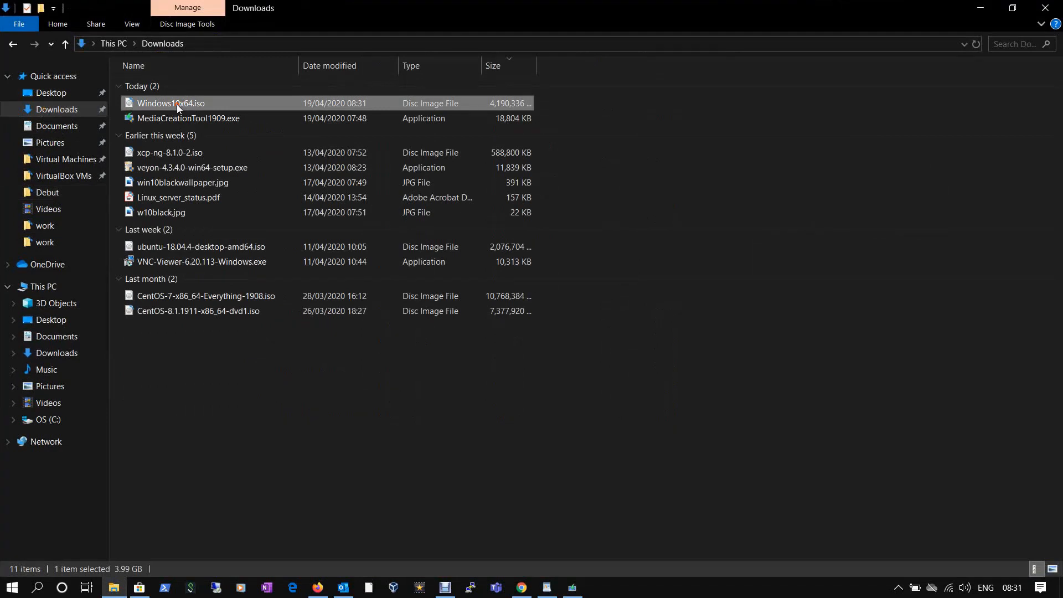
left_click(976, 8)
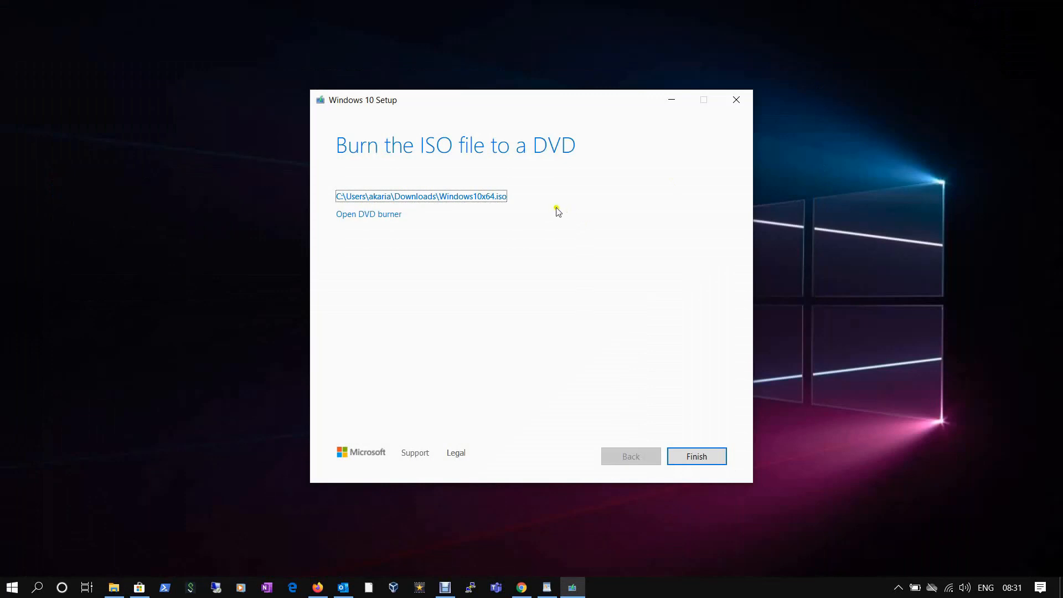
left_click(699, 457)
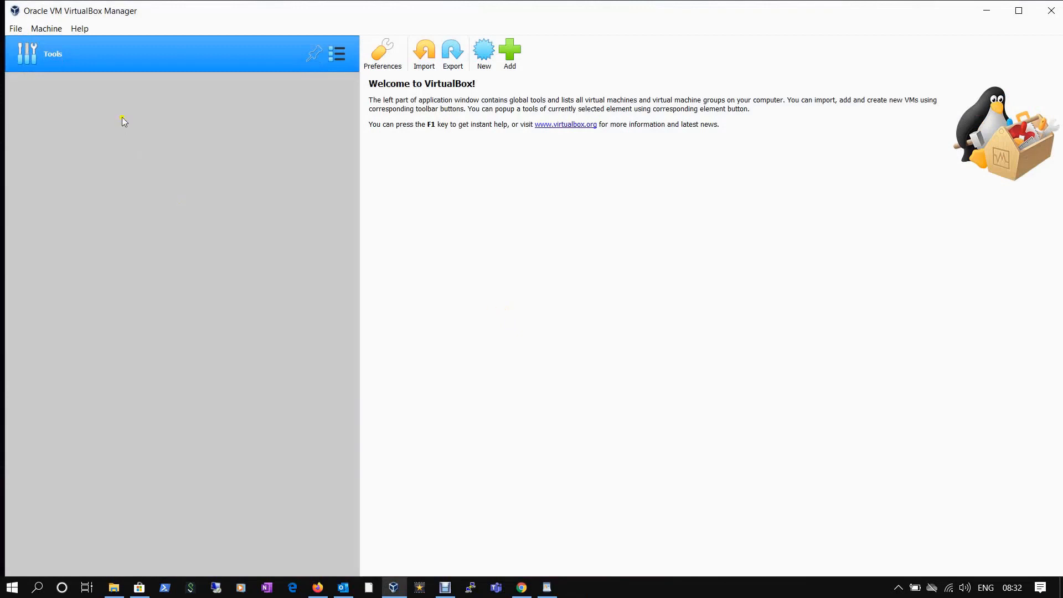
Create a new VM named 'Windows 10' with 4096 MB of memory.
left_click(483, 58)
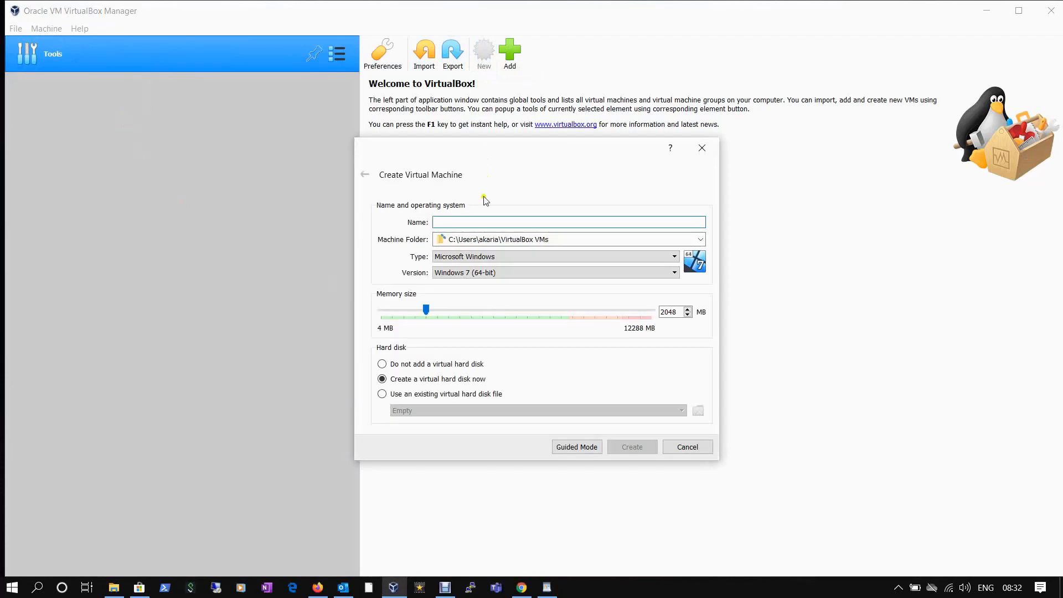
type("Windows 10")
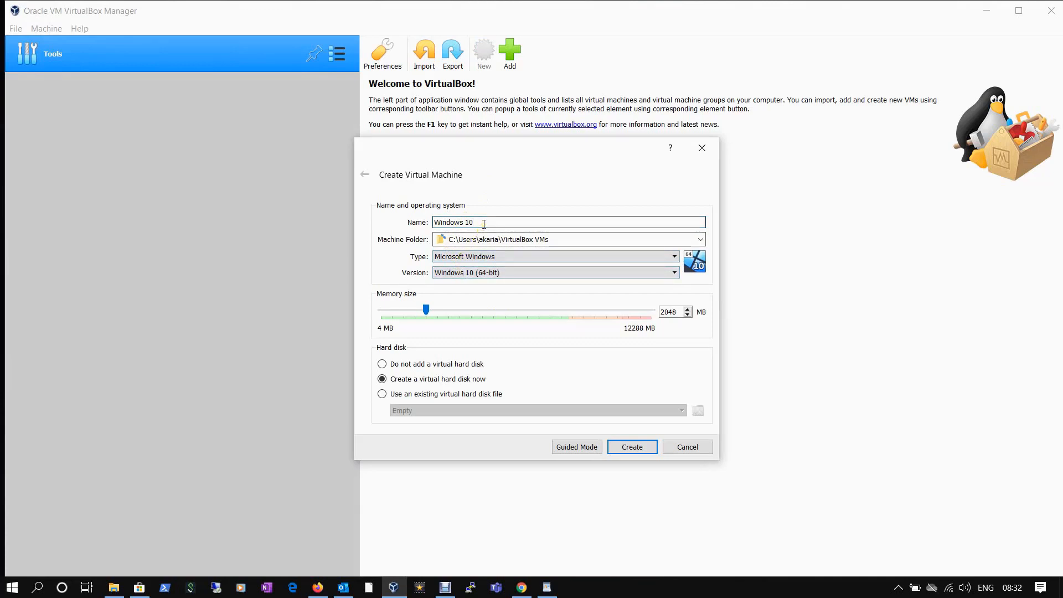
double_click(680, 309)
type("40")
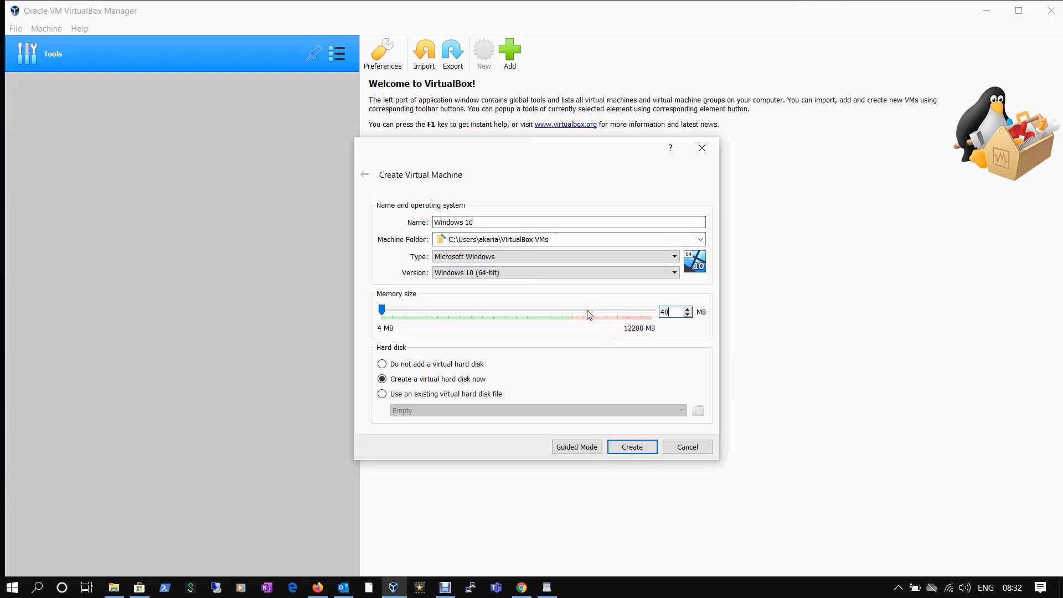
type("96")
left_click(631, 447)
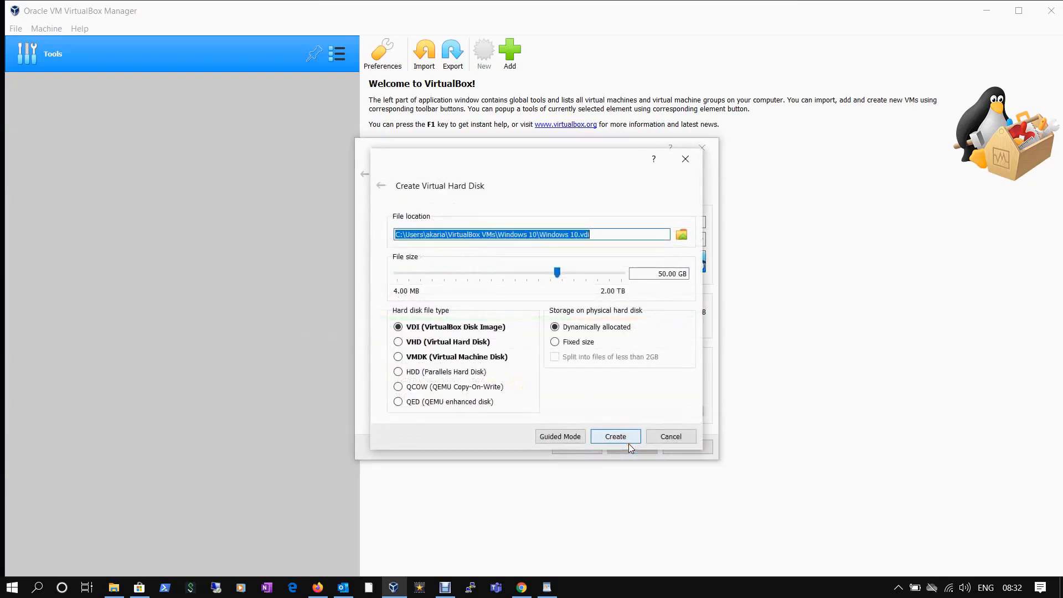
Keep the 50.00 GB dynamically allocated VDI disk and create the machine.
left_click(635, 235)
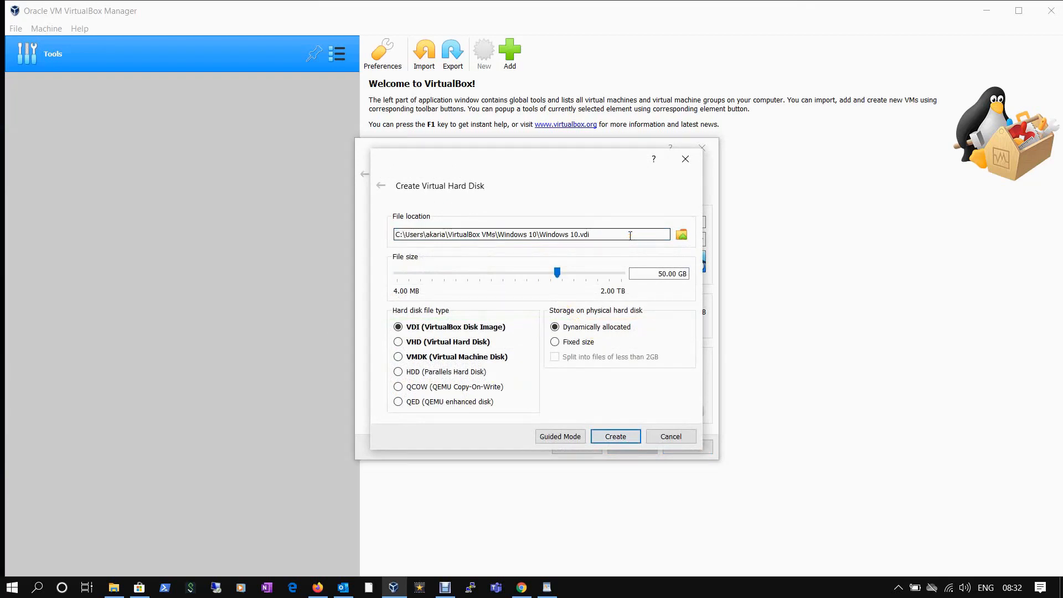
left_click(656, 274)
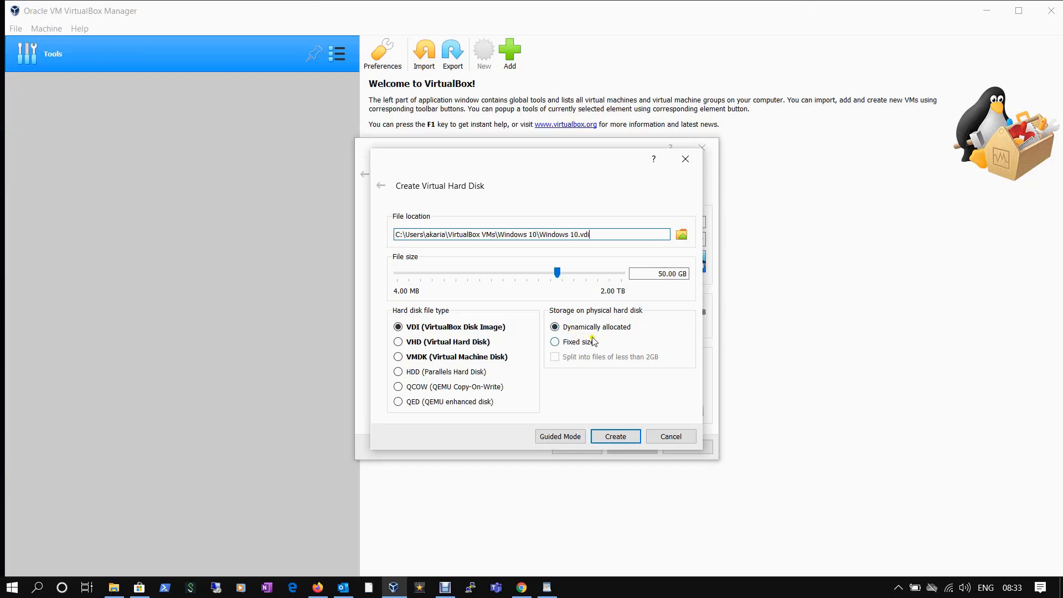
left_click(610, 437)
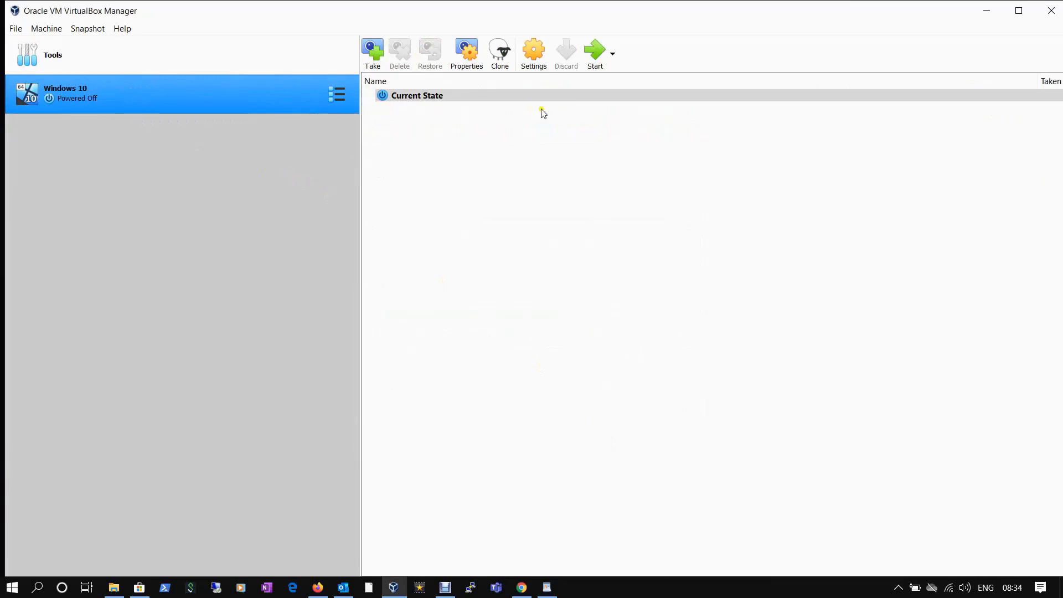
Set the Windows 10 VM's Processor(s) to 2 CPUs in System settings.
left_click(537, 60)
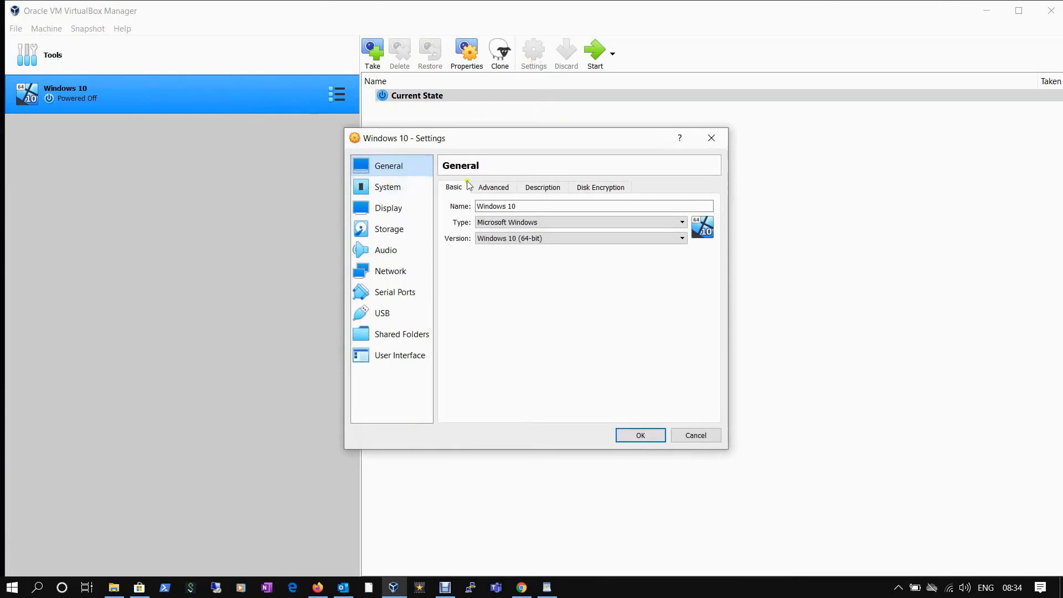
left_click(395, 187)
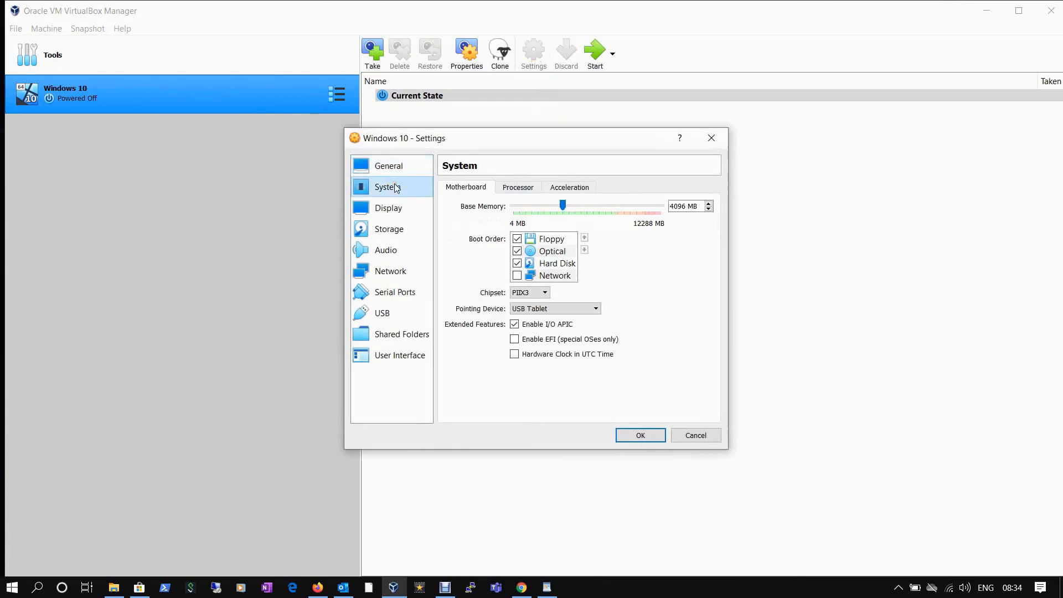
left_click(515, 188)
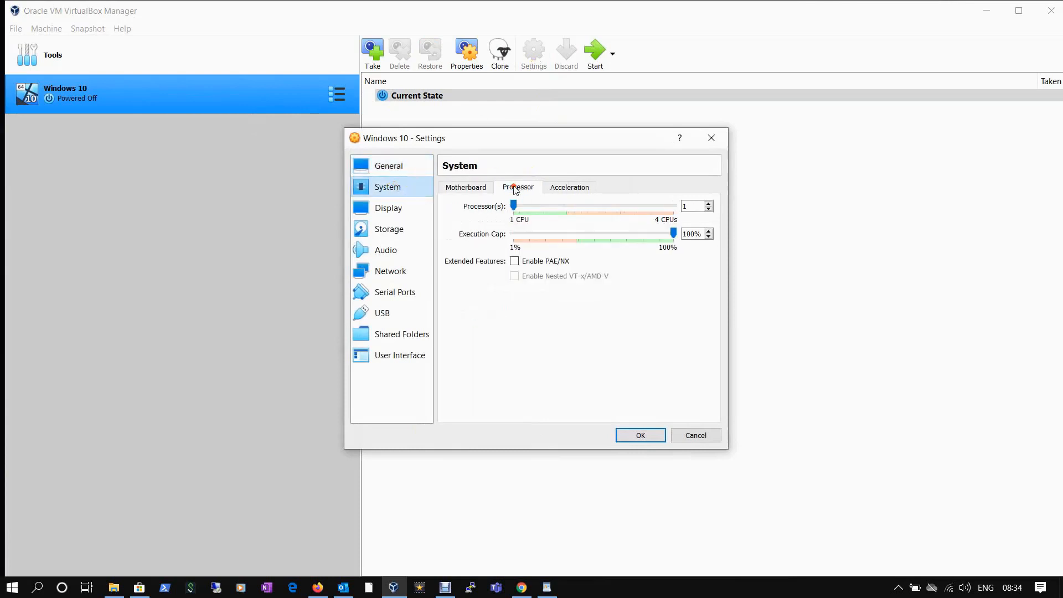
left_click(560, 208)
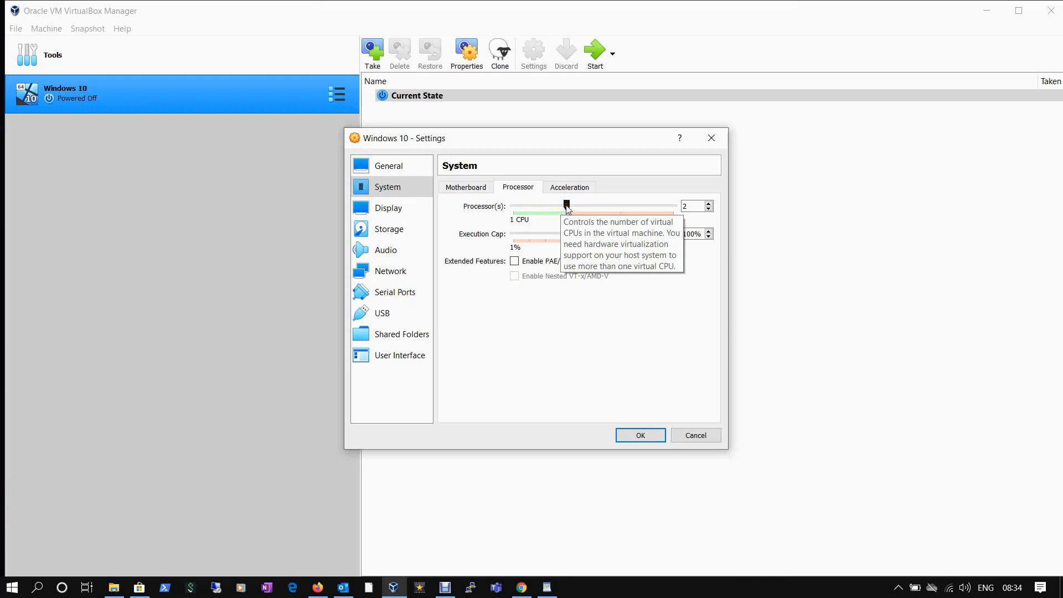
Switch to the Display settings, which show 128 MB of video memory.
left_click(385, 209)
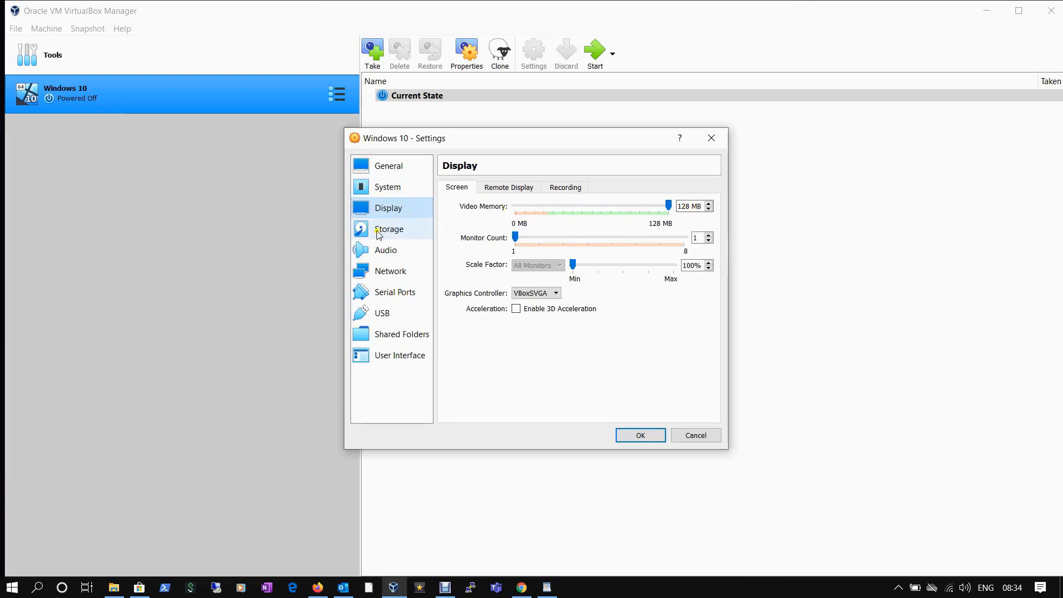
Save the settings with OK and start the Windows 10 VM.
left_click(640, 436)
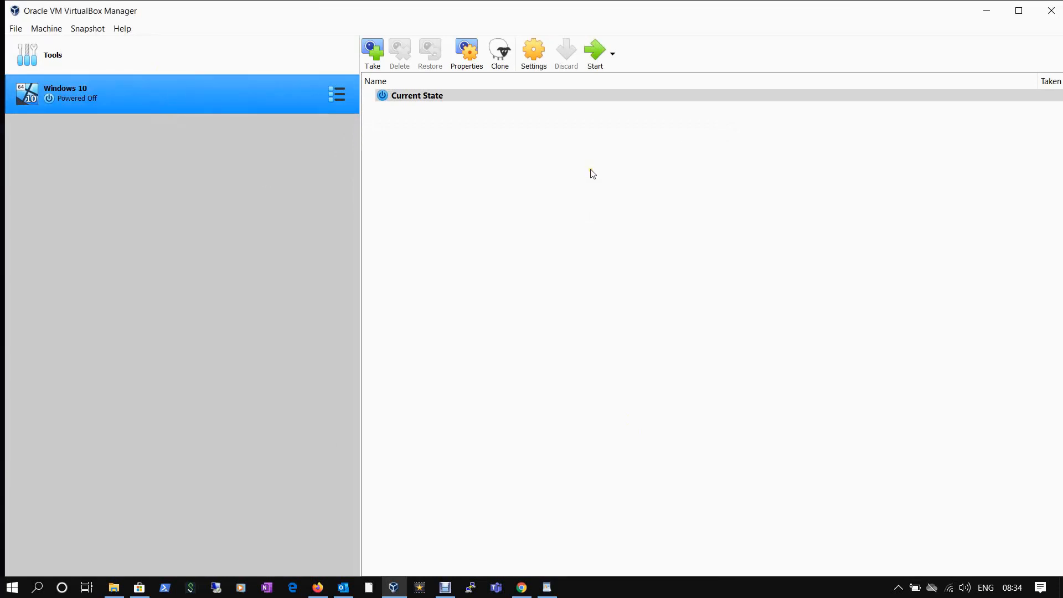
left_click(596, 54)
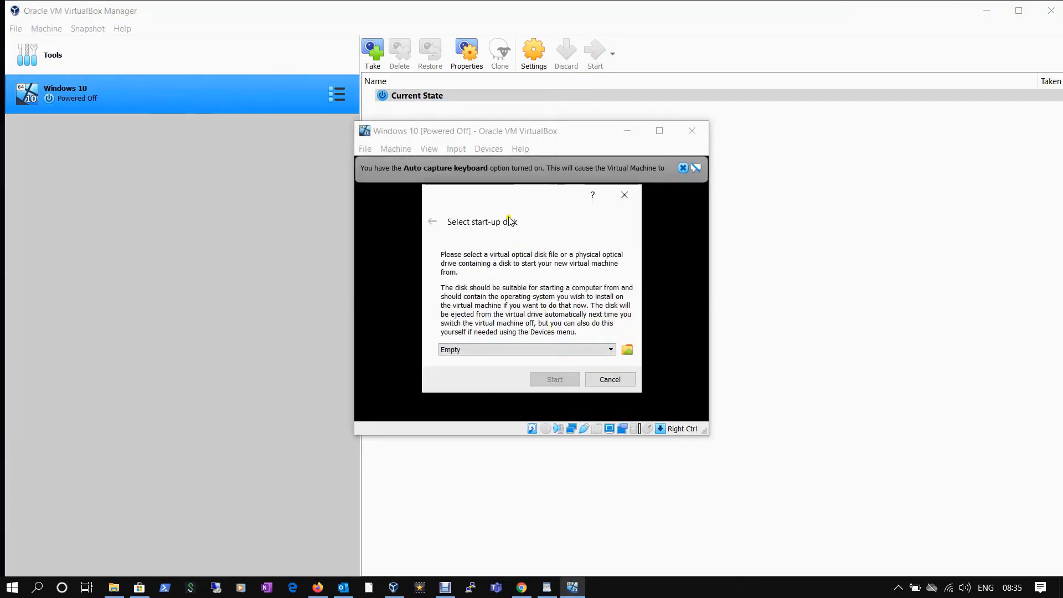
Attach Windows10x64.iso from Downloads as the start-up disk and boot the VM from it.
left_click(570, 350)
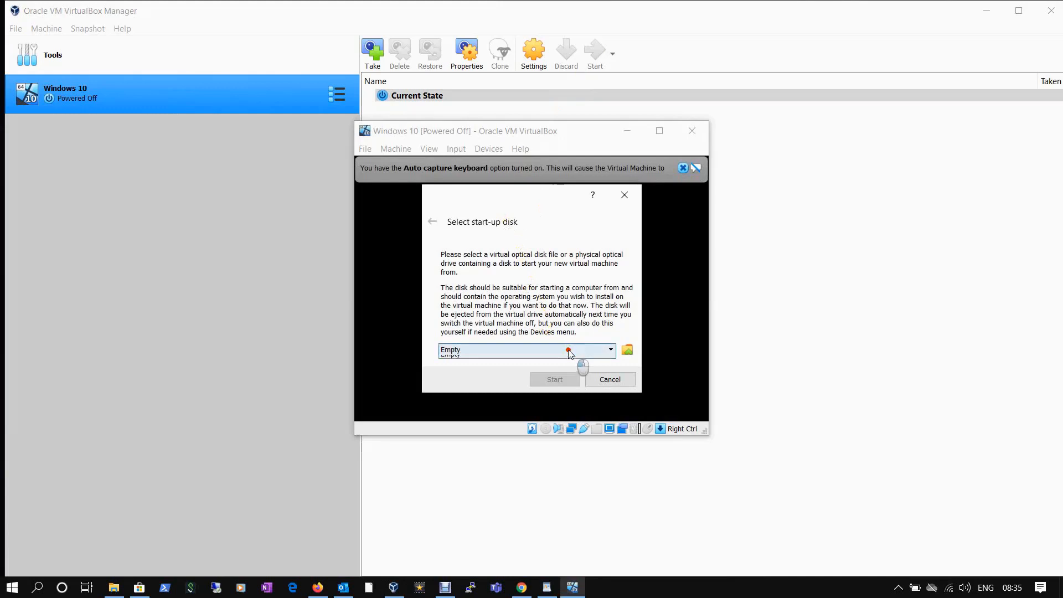
left_click(568, 350)
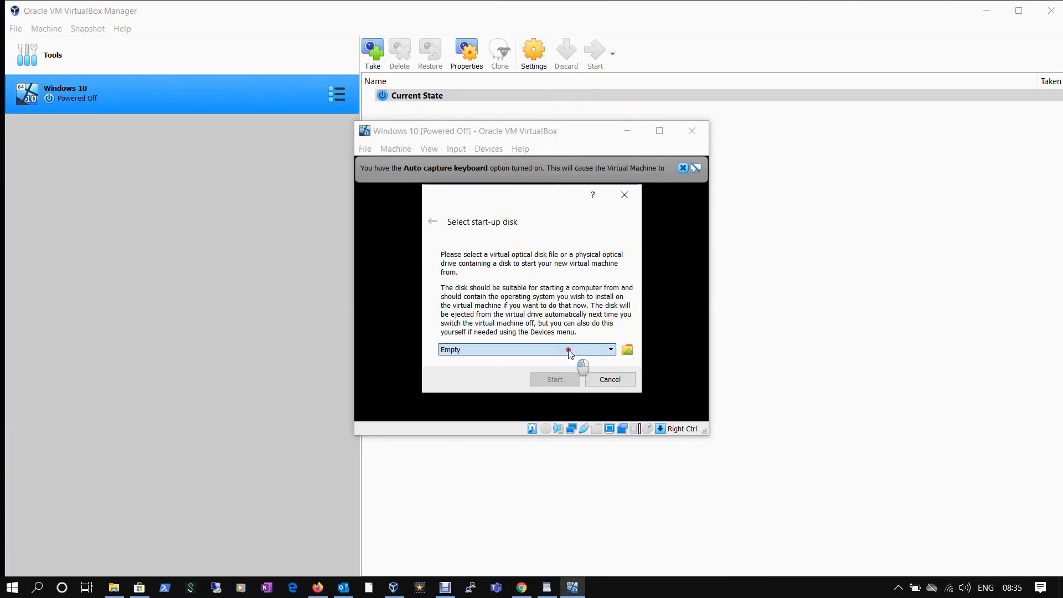
left_click(628, 352)
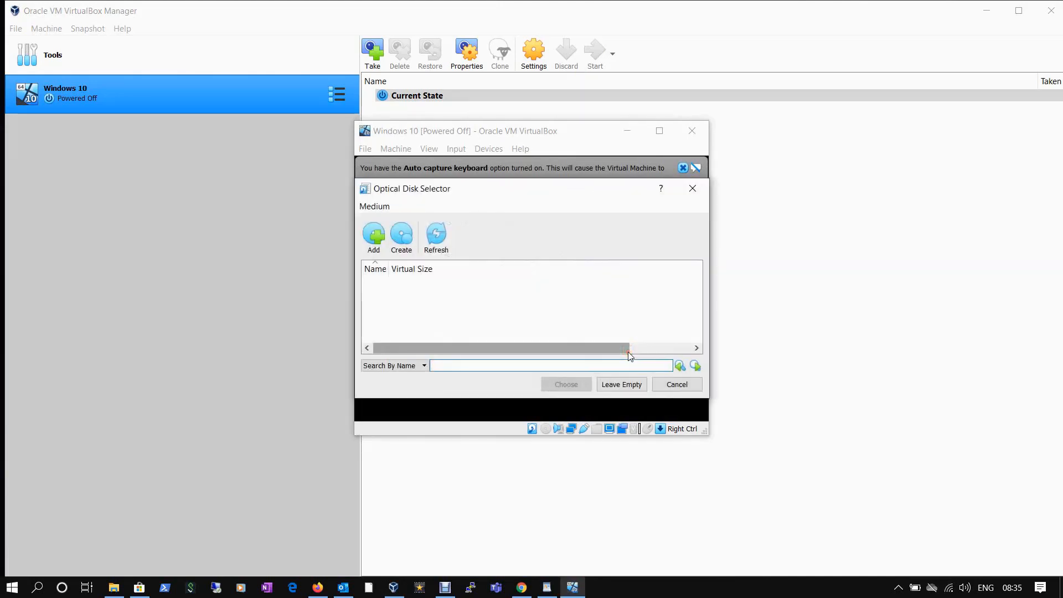
left_click(370, 238)
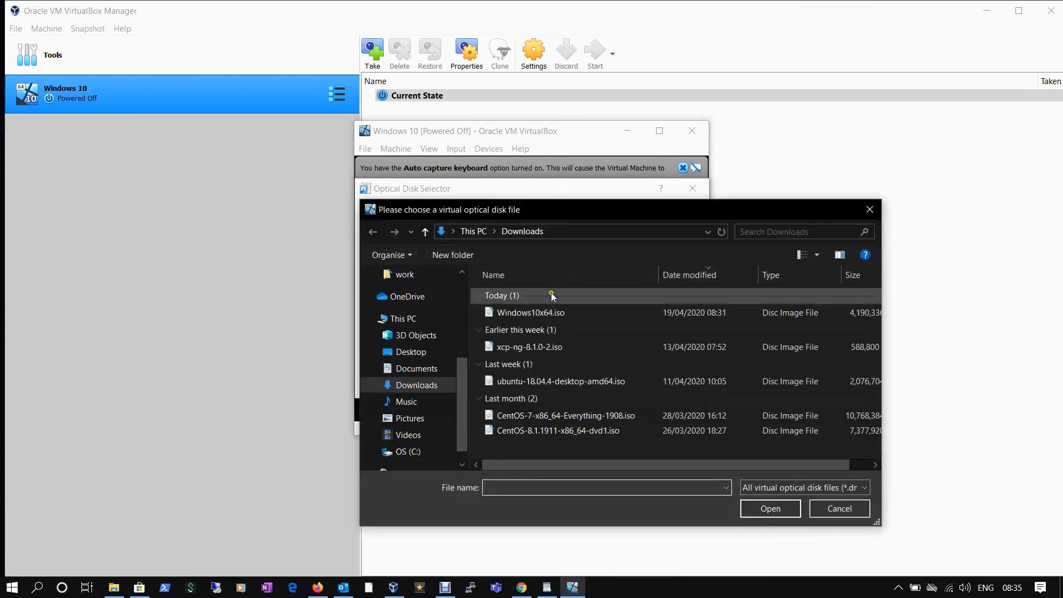
double_click(530, 314)
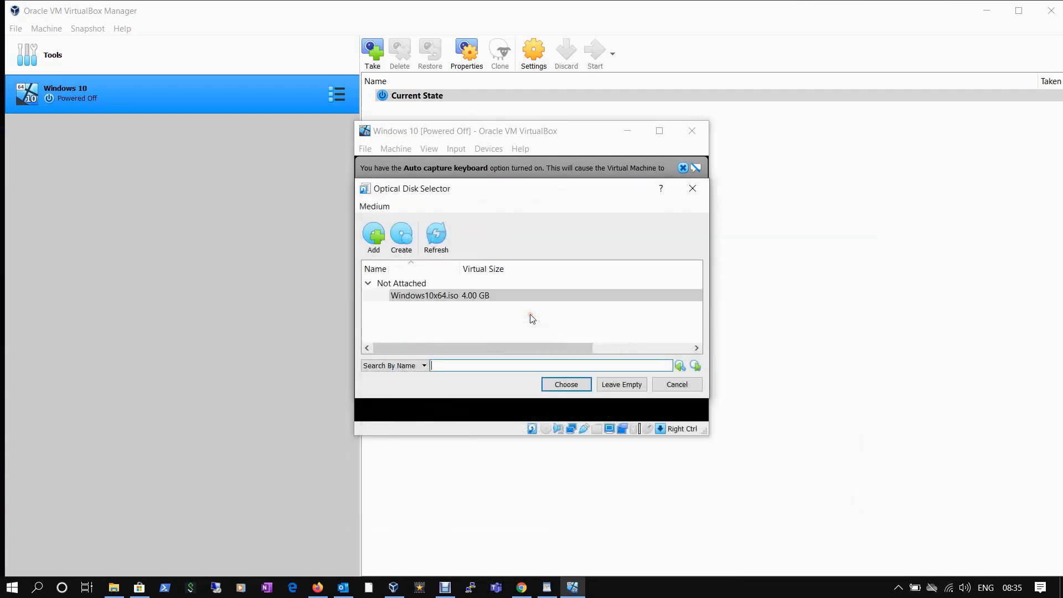
left_click(559, 385)
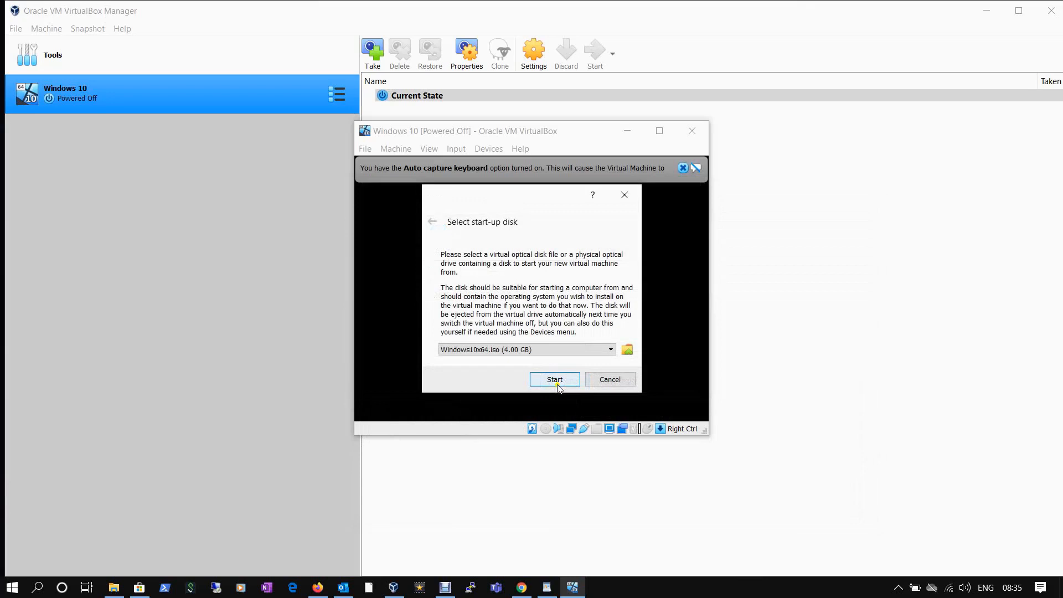
left_click(555, 381)
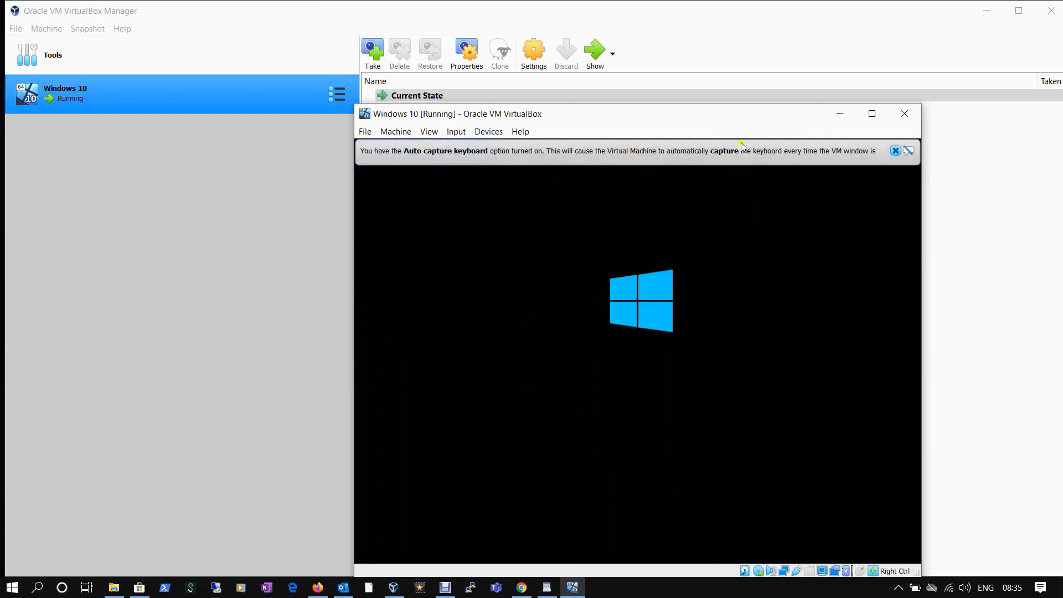
Move the VM window, dismiss the keyboard and mouse notices, and accept English (United Kingdom) language settings.
left_click_drag(711, 118, 615, 63)
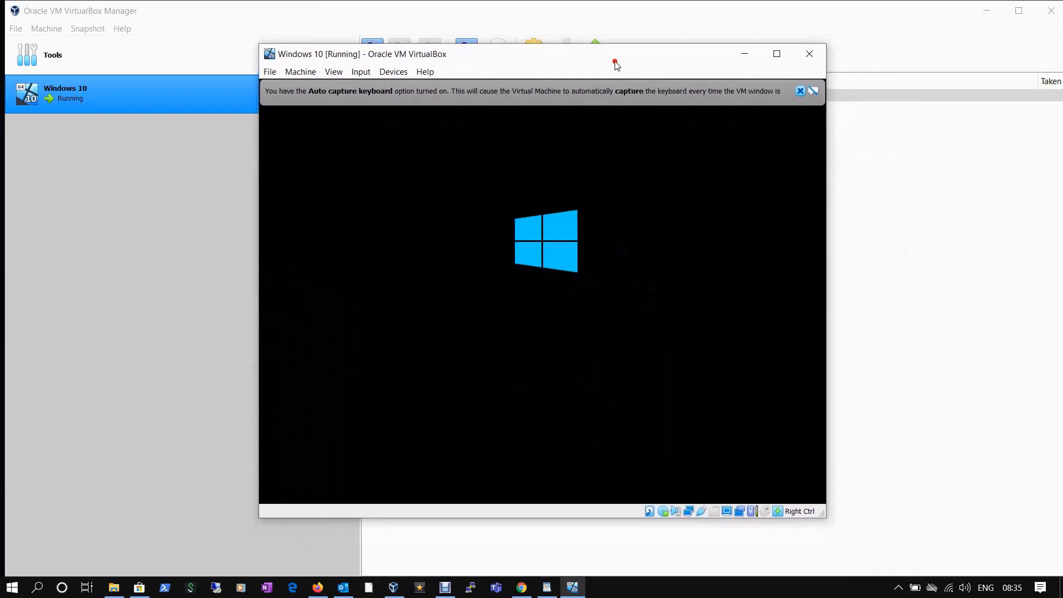
left_click(801, 91)
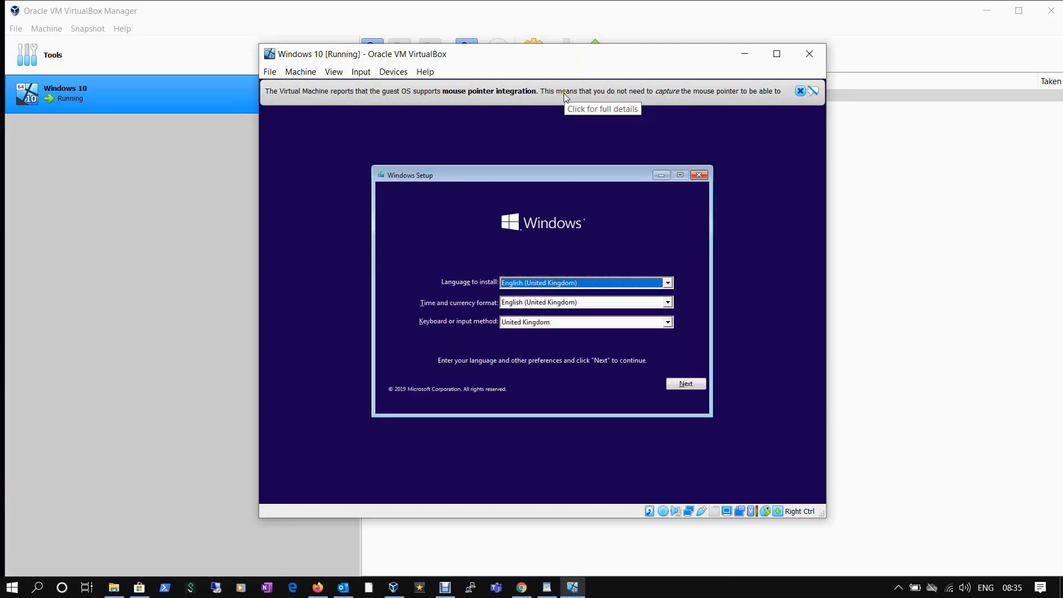
left_click(801, 92)
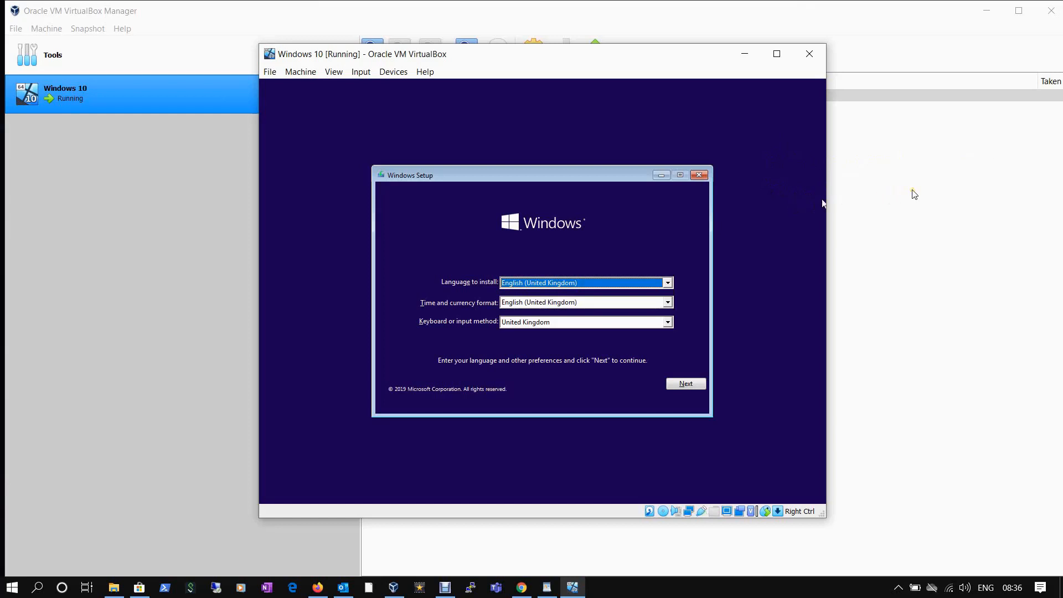
left_click(762, 172)
left_click(687, 384)
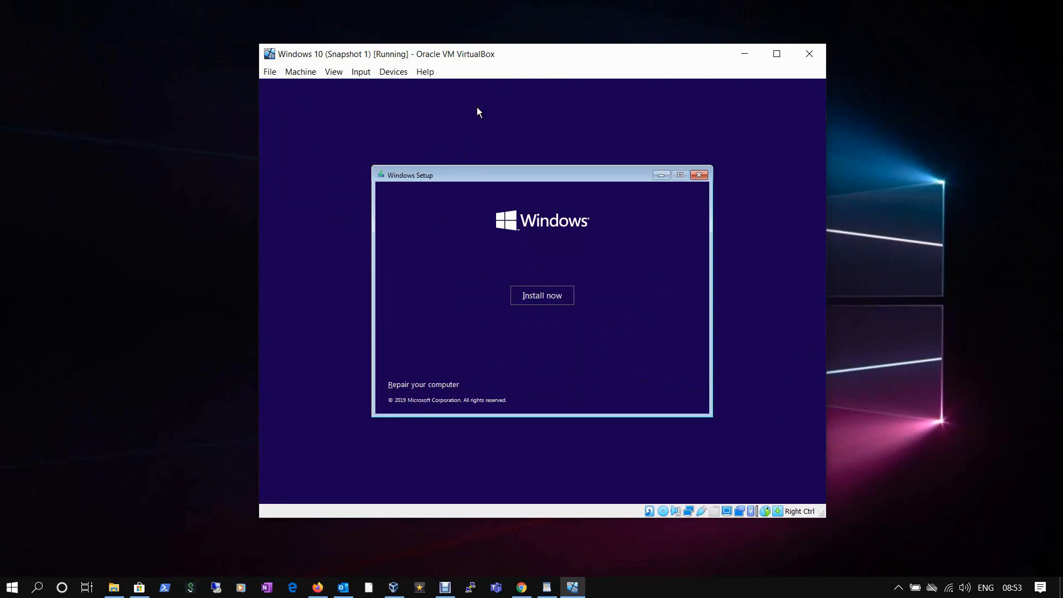
Start Windows installation and skip entering a product key.
left_click(536, 296)
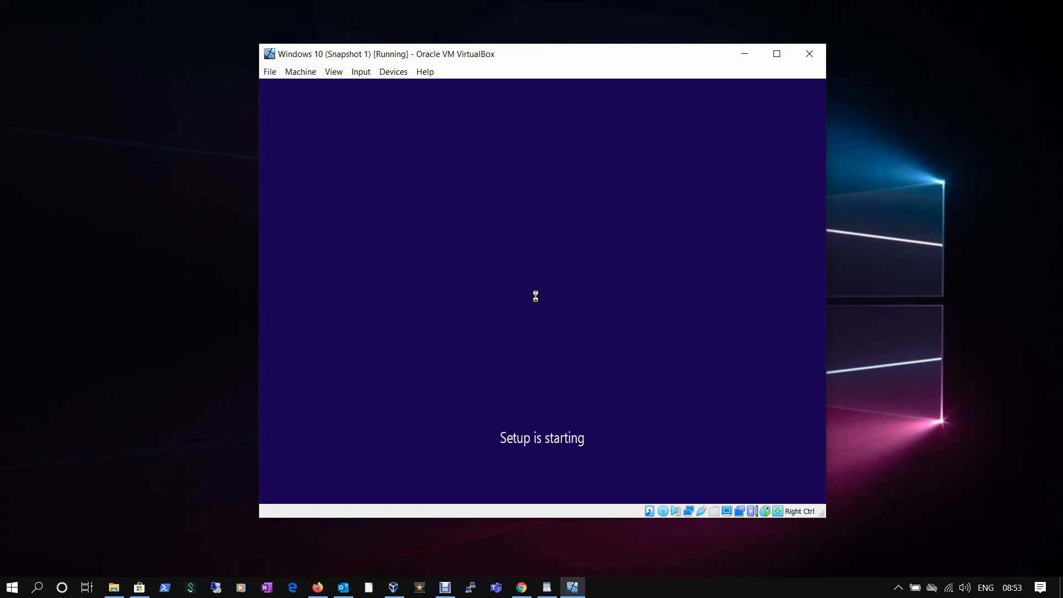
left_click(481, 298)
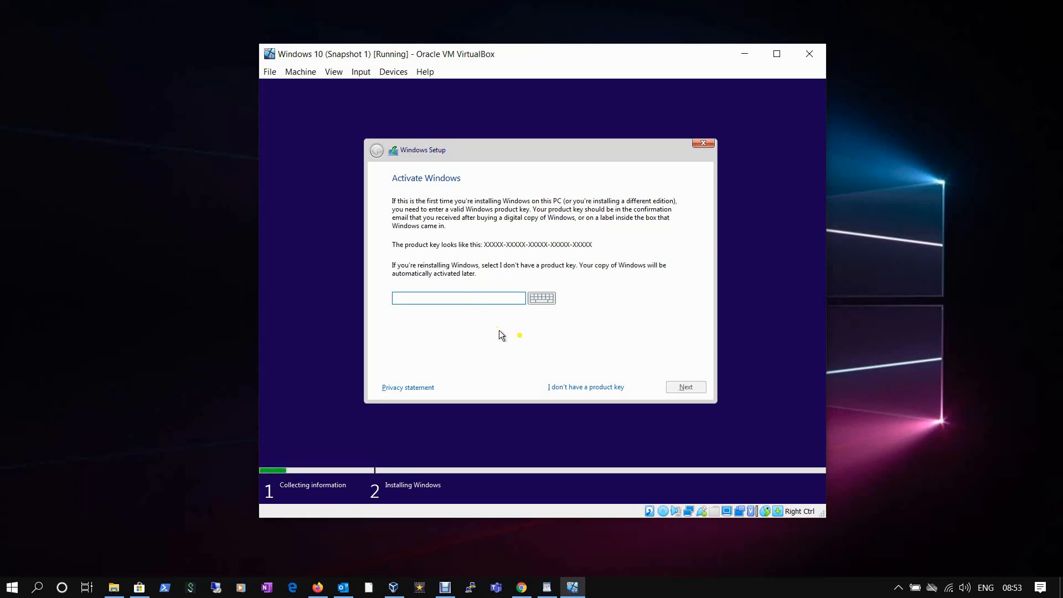
left_click(579, 388)
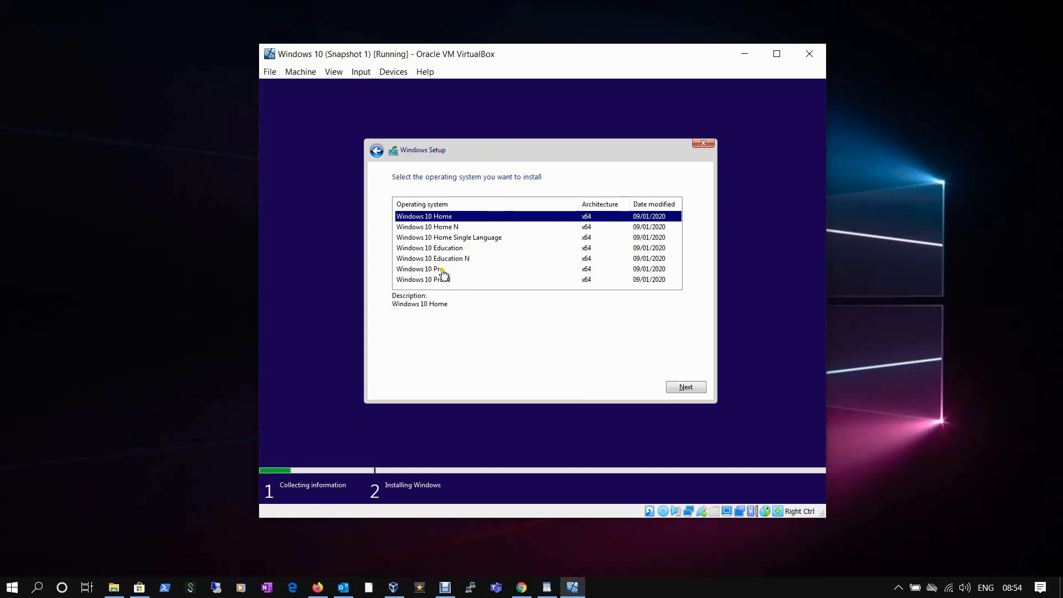
Choose the Windows 10 Pro edition and accept the licence terms.
left_click(442, 270)
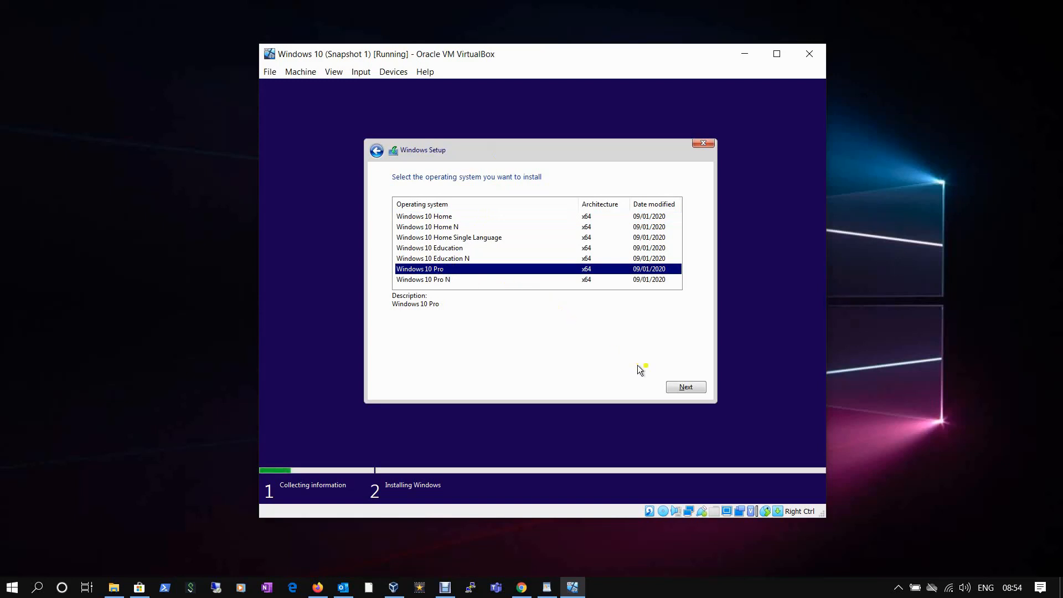
left_click(681, 385)
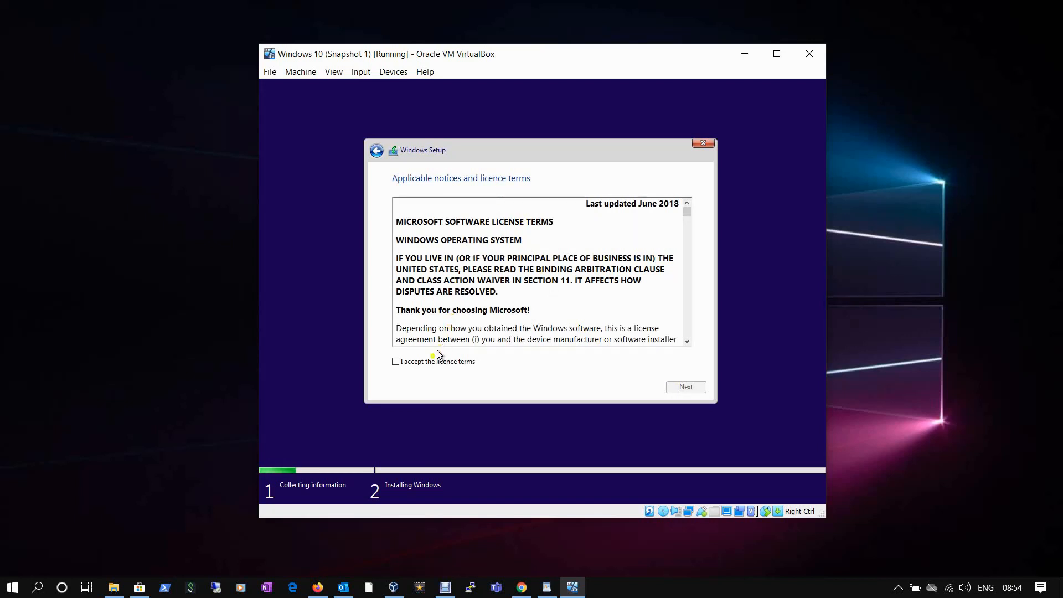
left_click(429, 363)
left_click(691, 390)
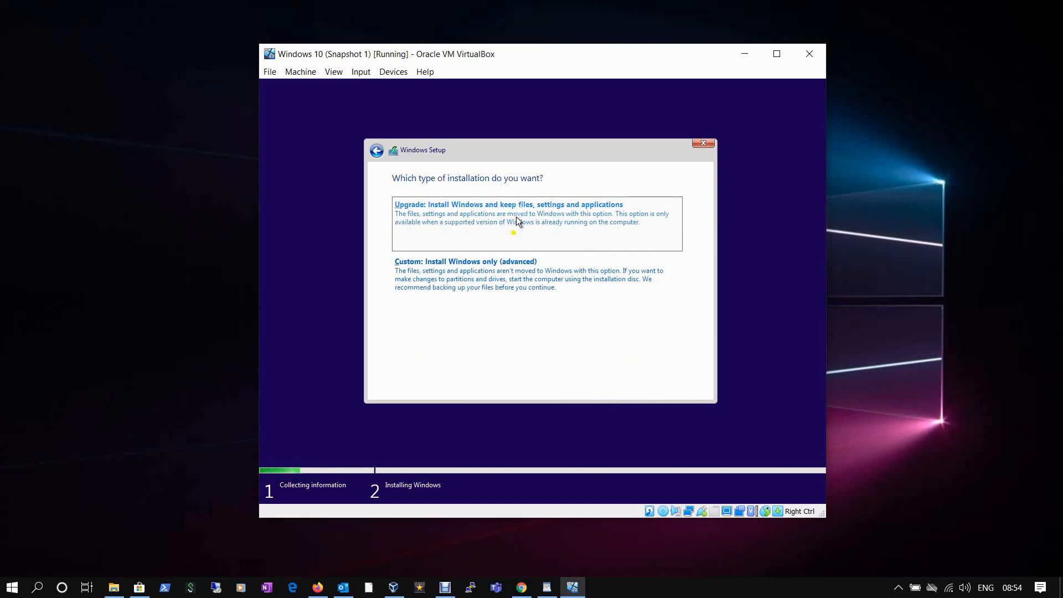
Run a Custom installation onto Drive 0's unallocated space.
left_click(505, 280)
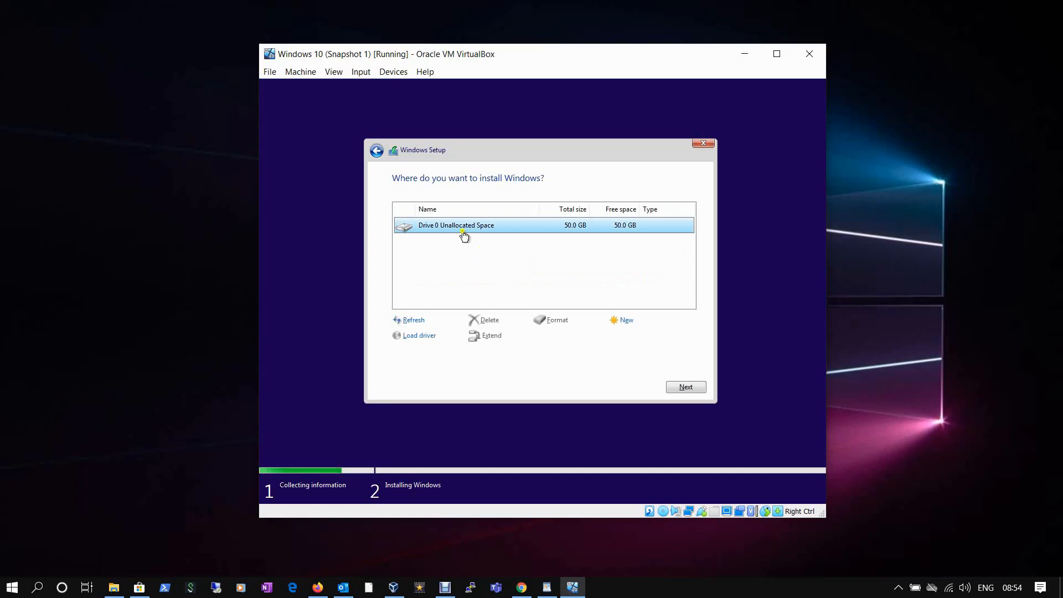
left_click(459, 227)
left_click(694, 388)
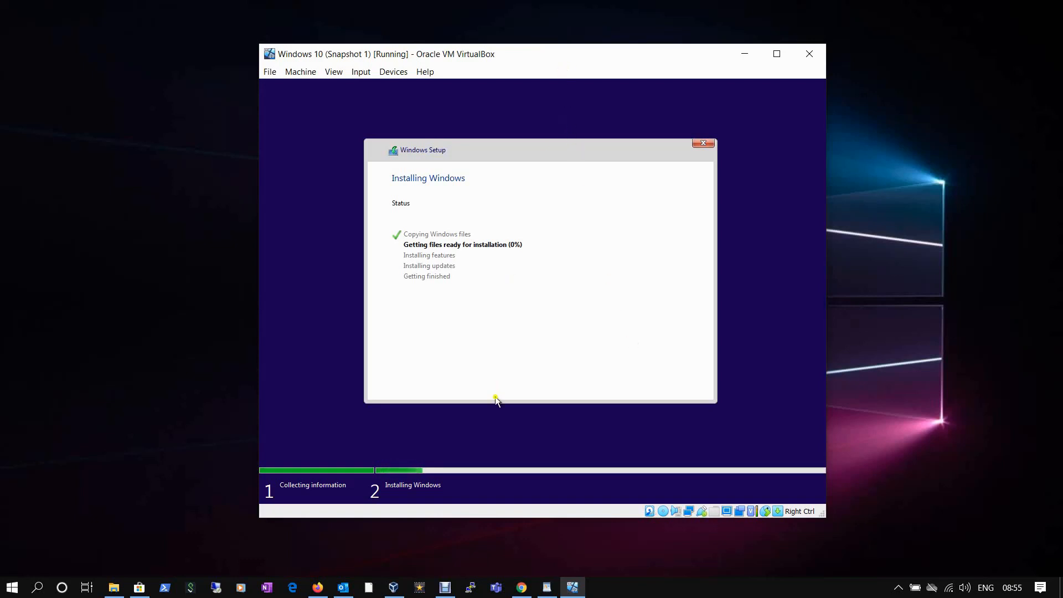
Recentre the VM window and dismiss both mouse integration notices while Windows installs.
left_click(490, 544)
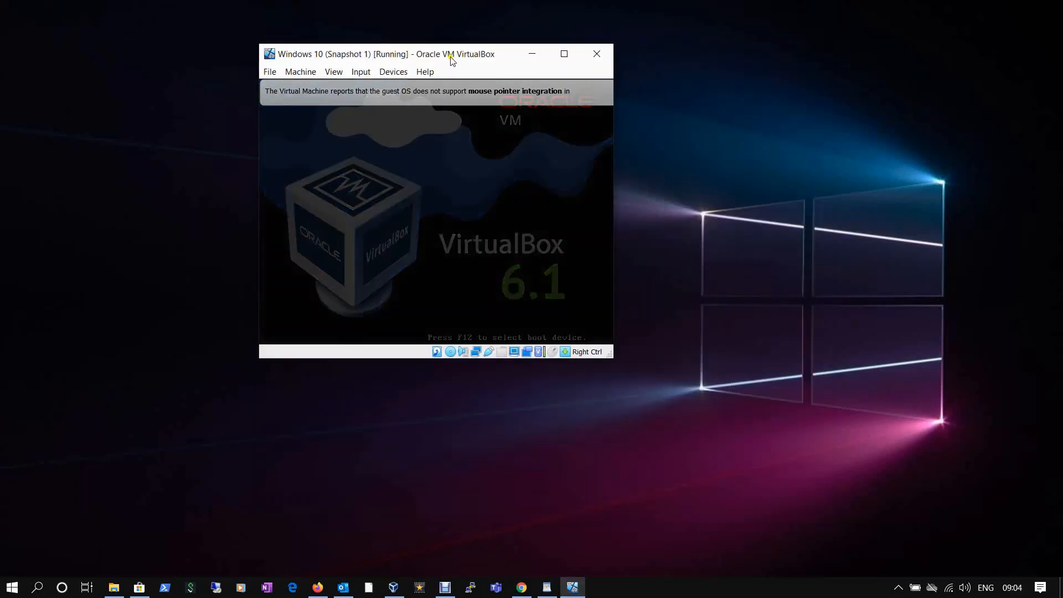
left_click_drag(451, 60, 527, 119)
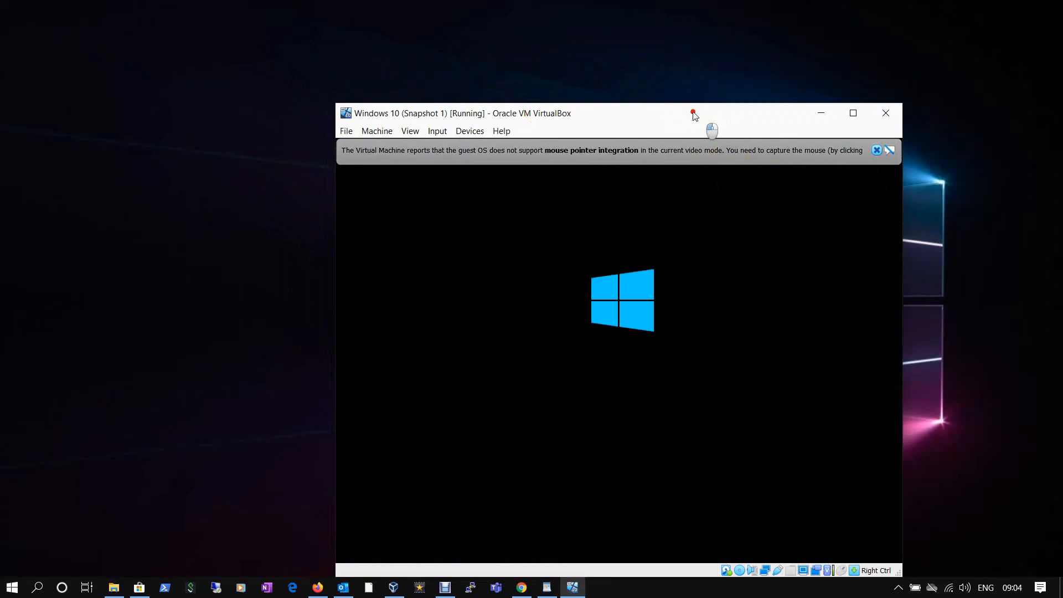
left_click_drag(699, 114, 619, 72)
left_click(795, 106)
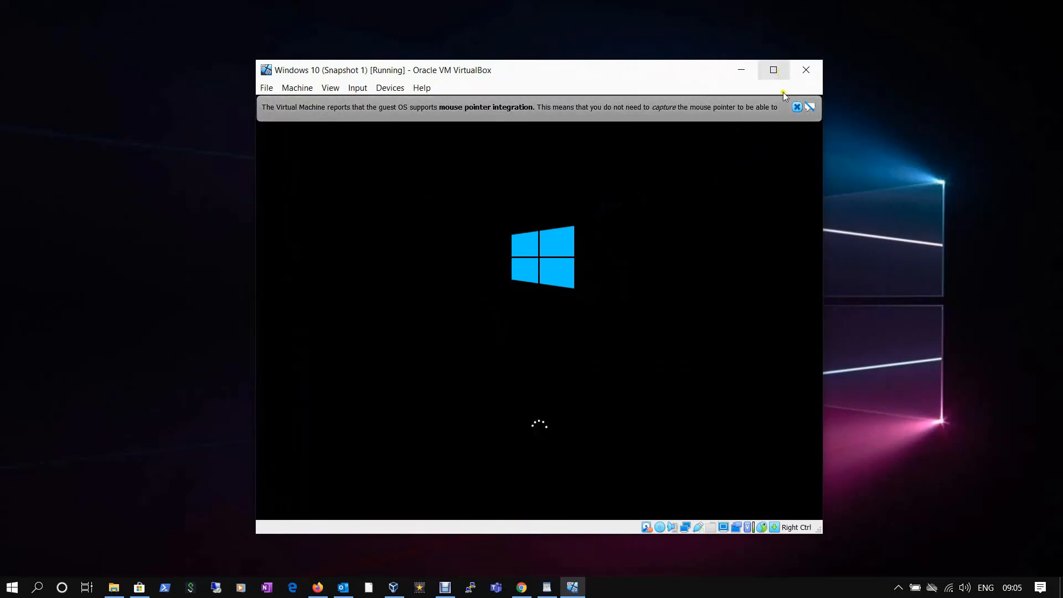
left_click(796, 107)
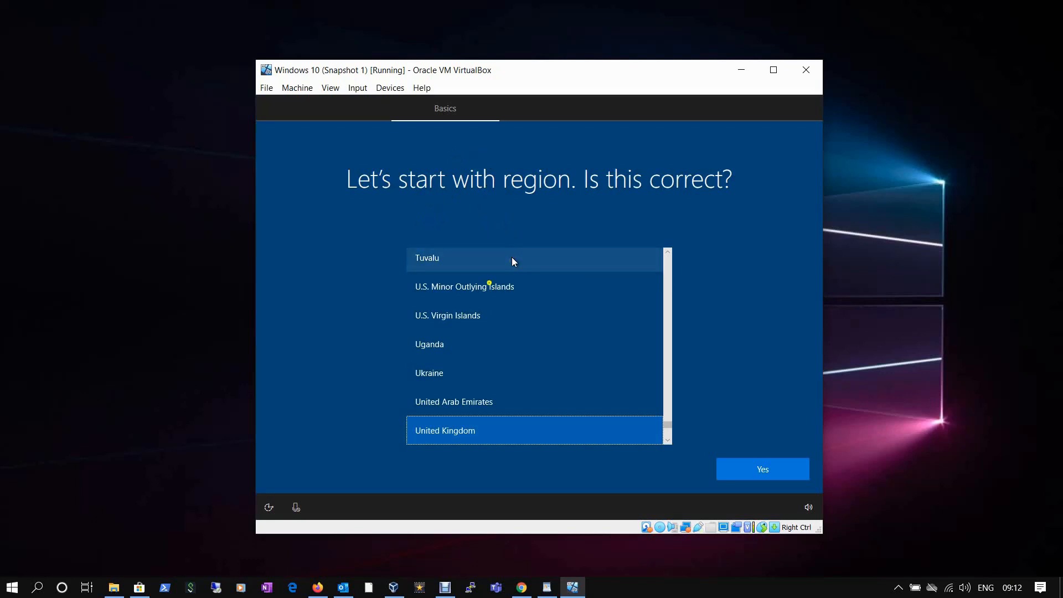
Confirm United Kingdom for region and keyboard layout, skipping a second layout.
left_click(765, 468)
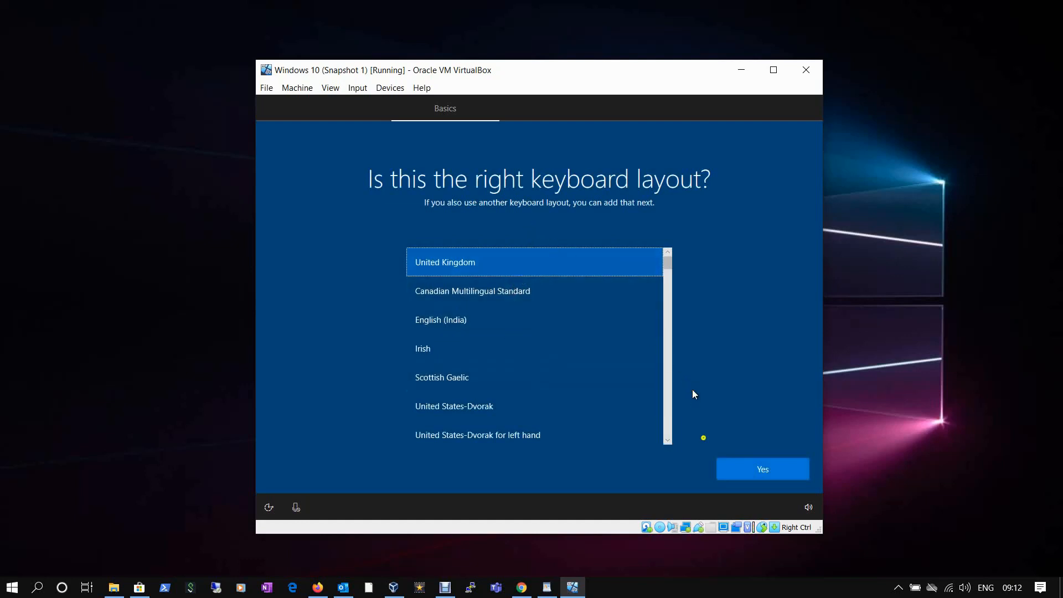
left_click(748, 475)
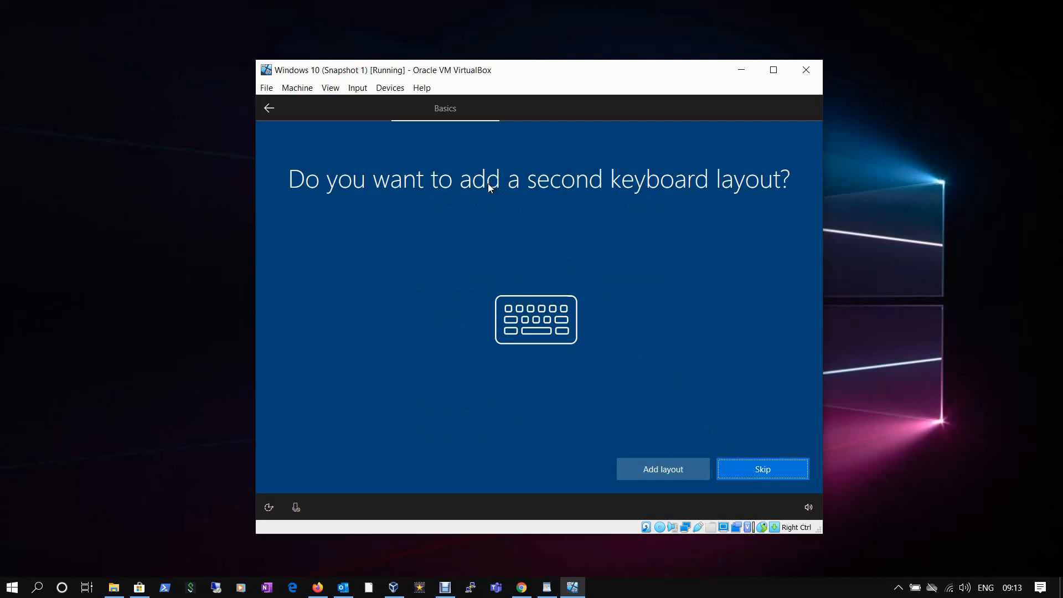
left_click(737, 469)
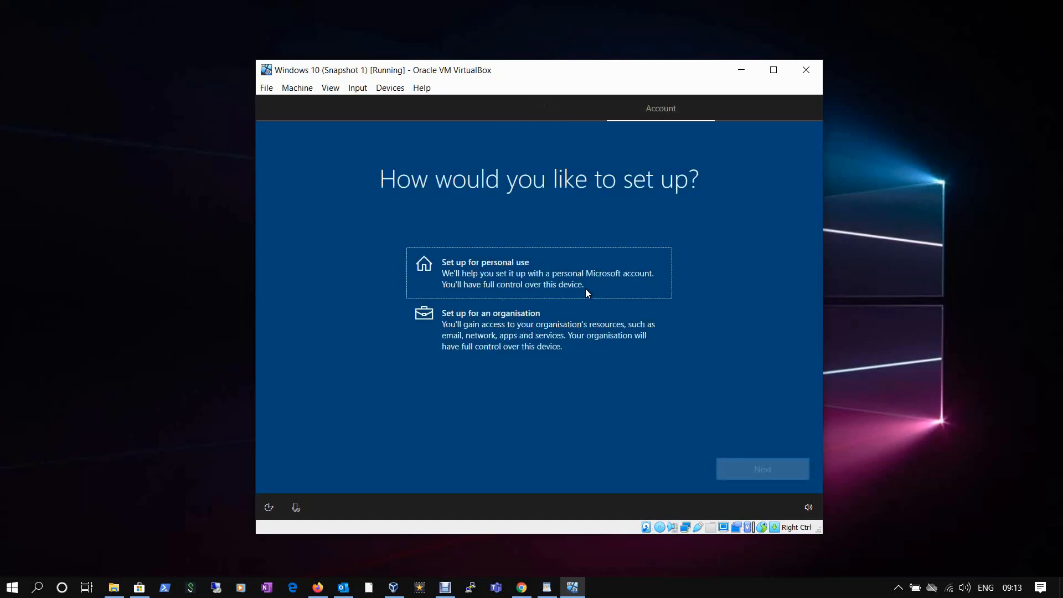
Choose Set up for personal use, then pick an offline account instead of Microsoft sign-in.
left_click(552, 215)
left_click(488, 282)
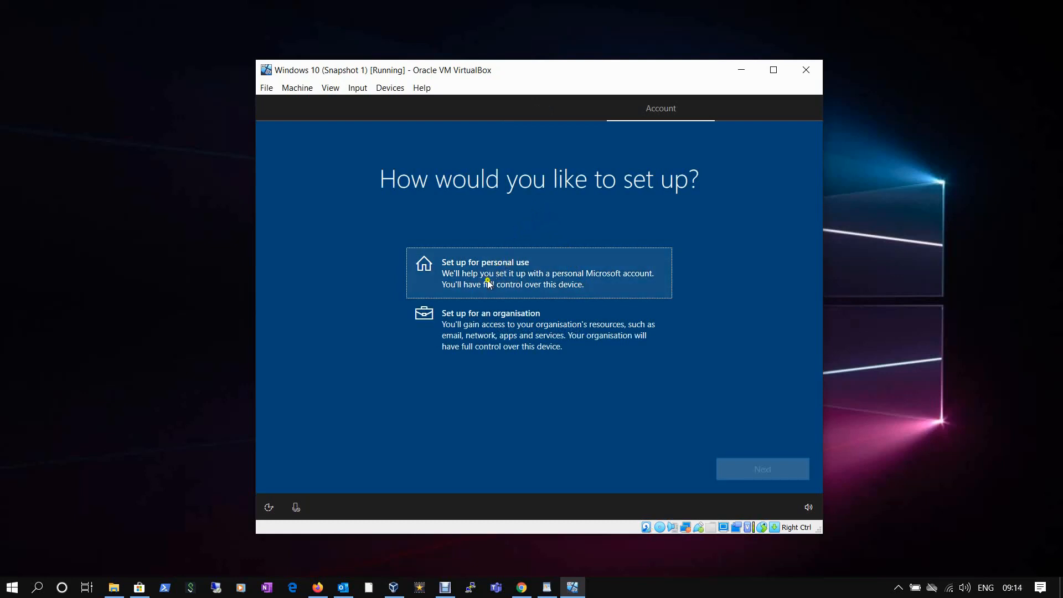
left_click(486, 279)
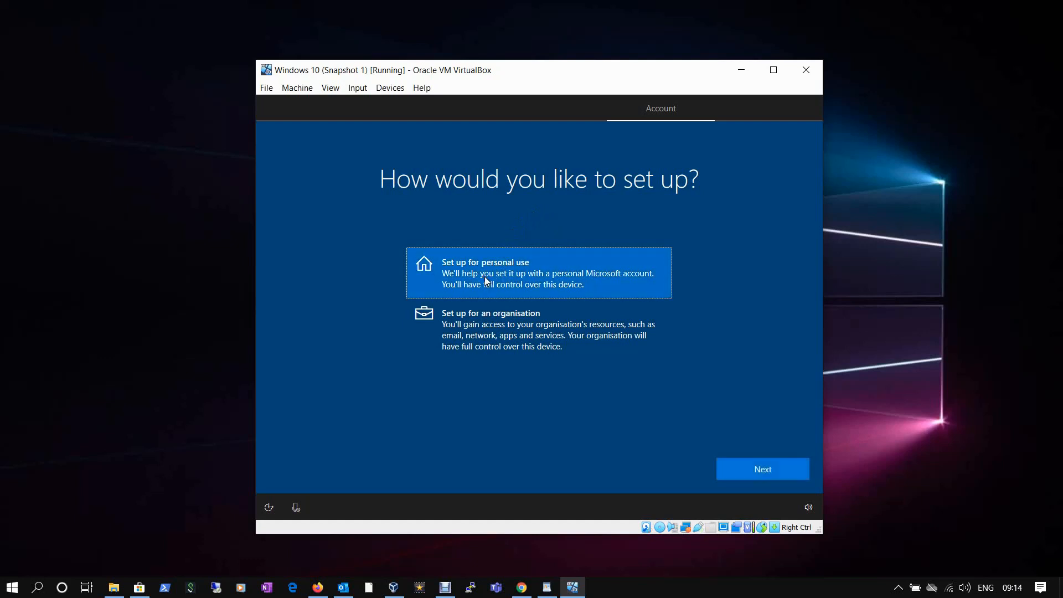
left_click(751, 473)
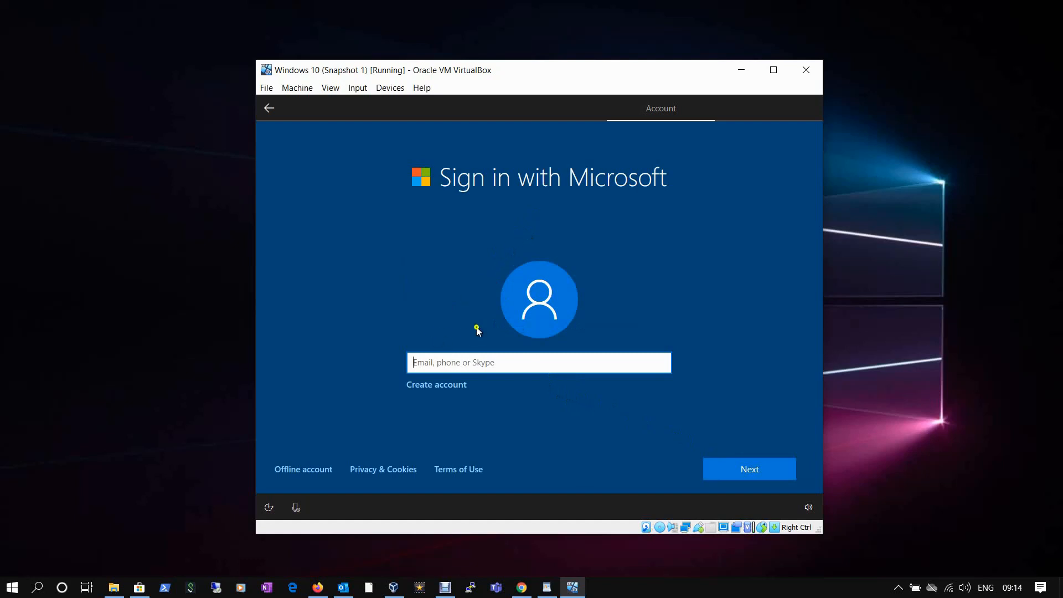
left_click(289, 472)
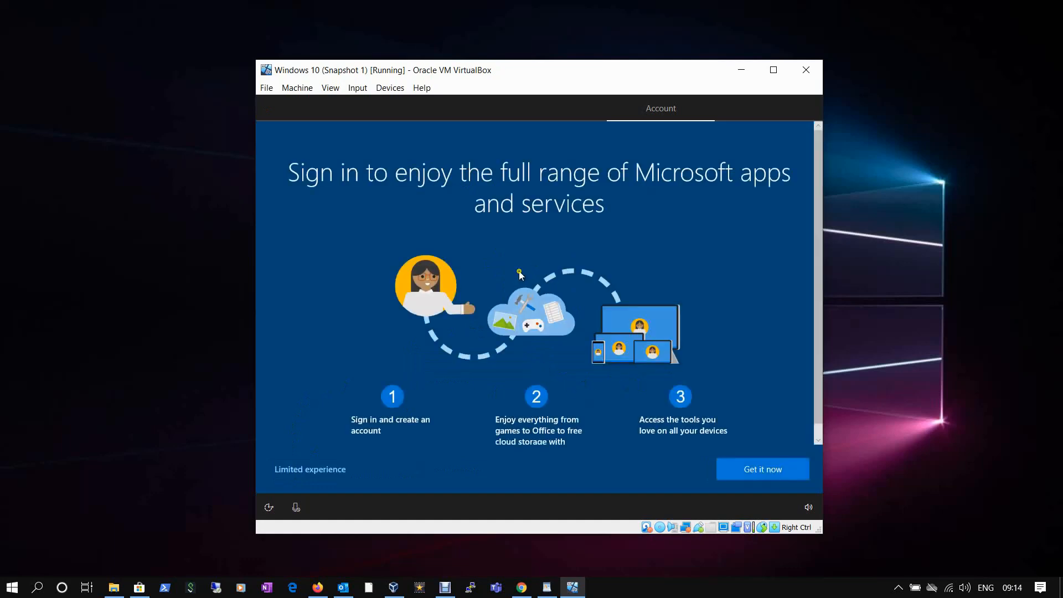
scroll(561, 277, "down", 1)
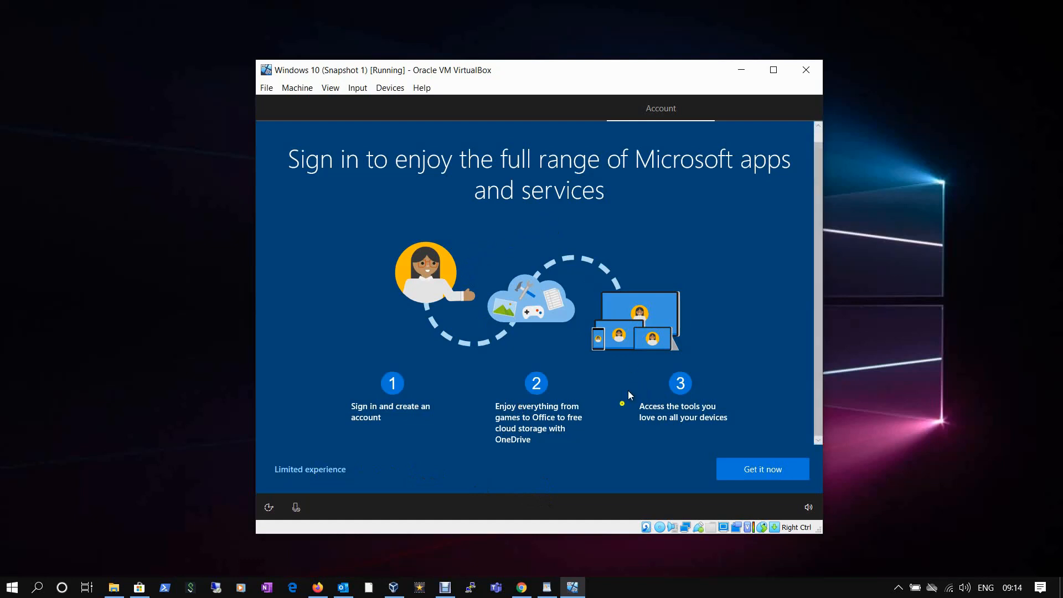
Continue with the limited experience and enter the local user's name.
left_click(306, 470)
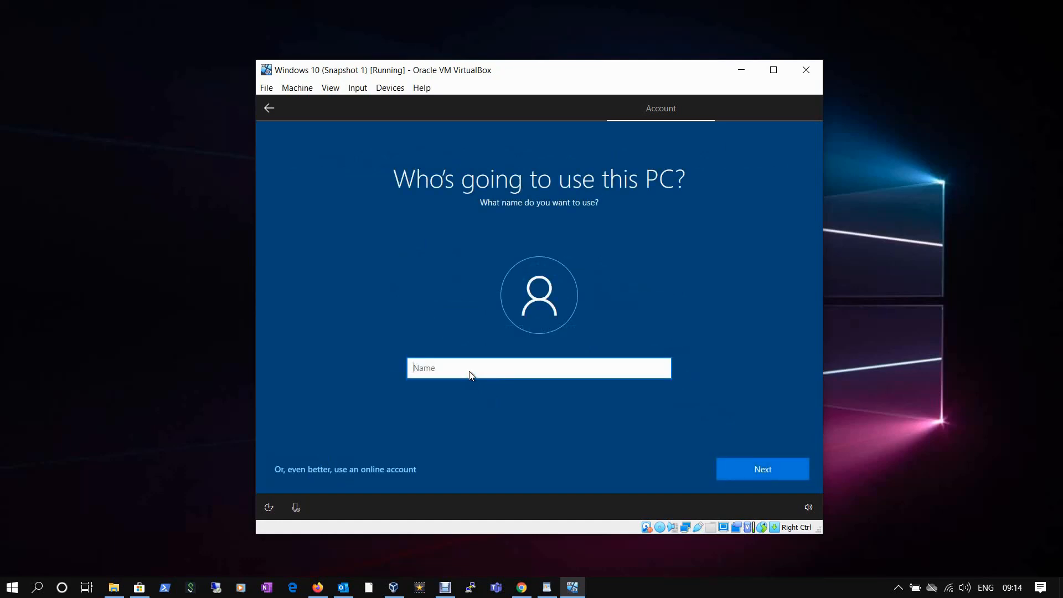
left_click(468, 371)
left_click(483, 210)
left_click(438, 368)
type("Amit")
left_click(792, 465)
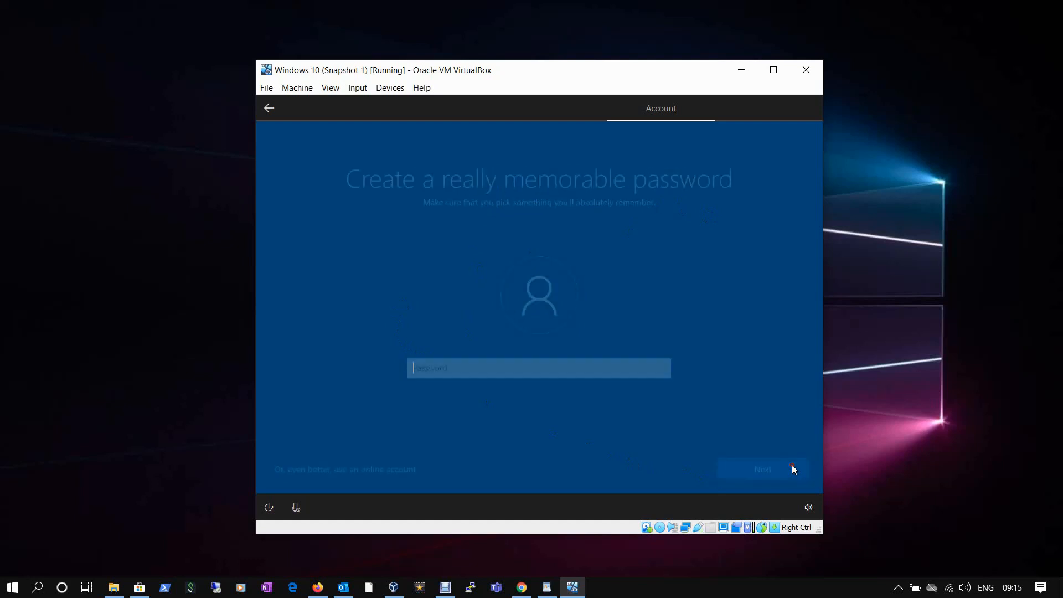
Type the account password and confirm it.
left_click(569, 384)
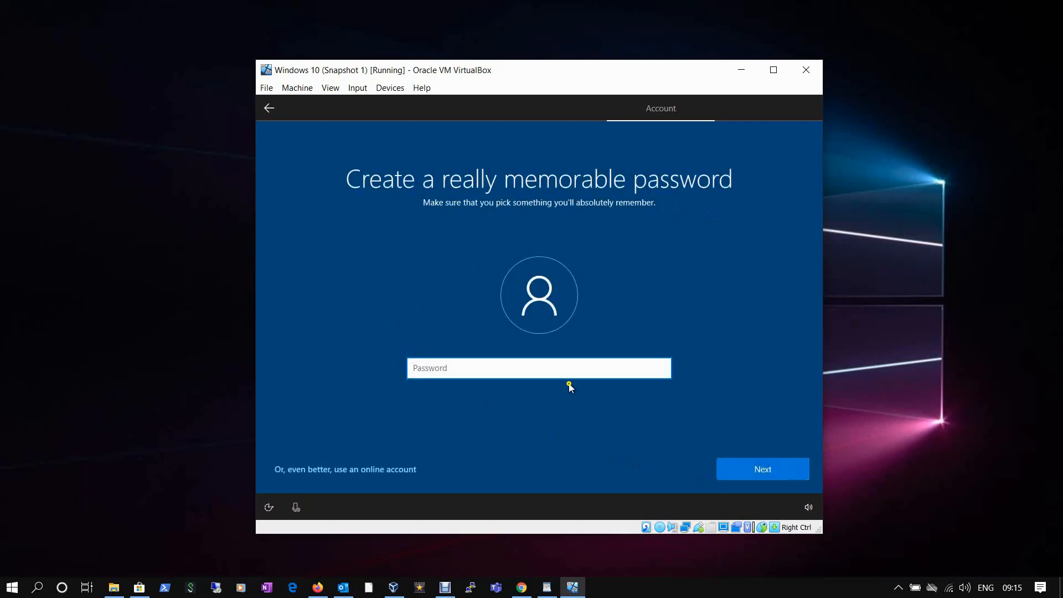
type("•••••••••••••")
left_click(760, 470)
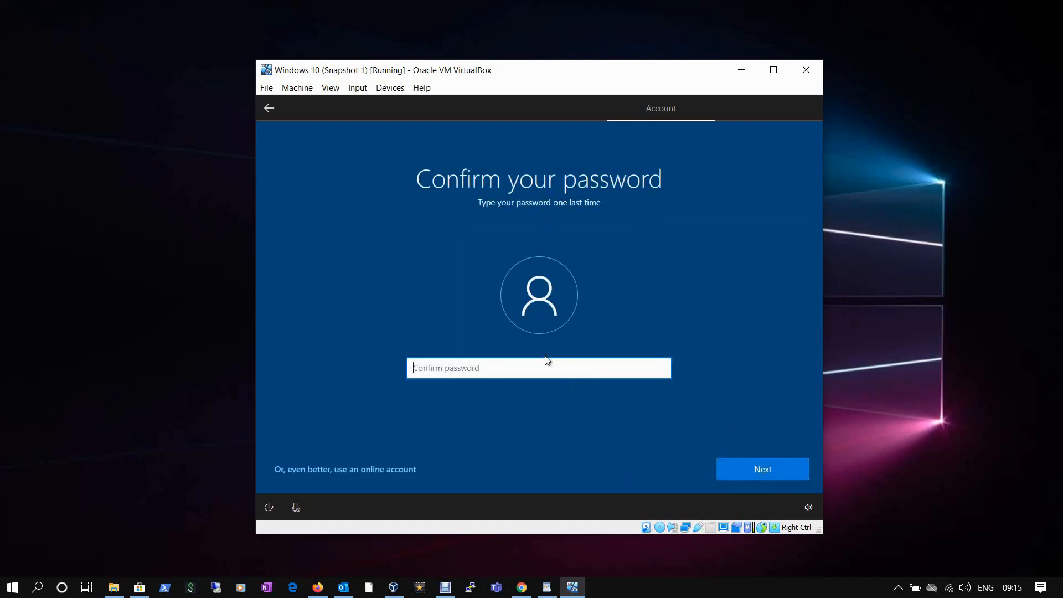
type("•••••••••••••")
left_click(744, 475)
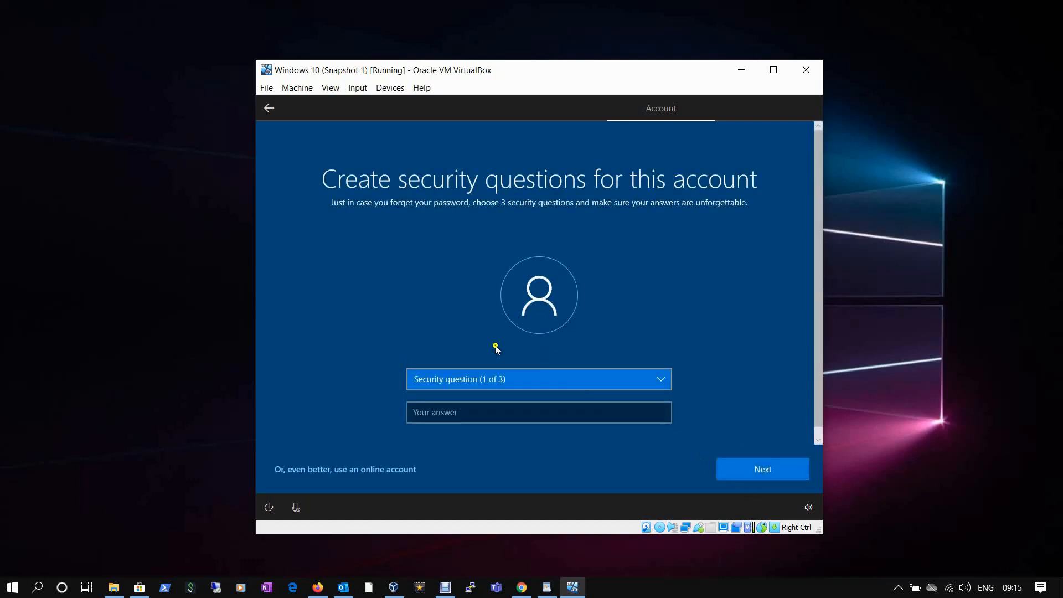
Answer the first security question, about the first pet's name.
left_click(486, 382)
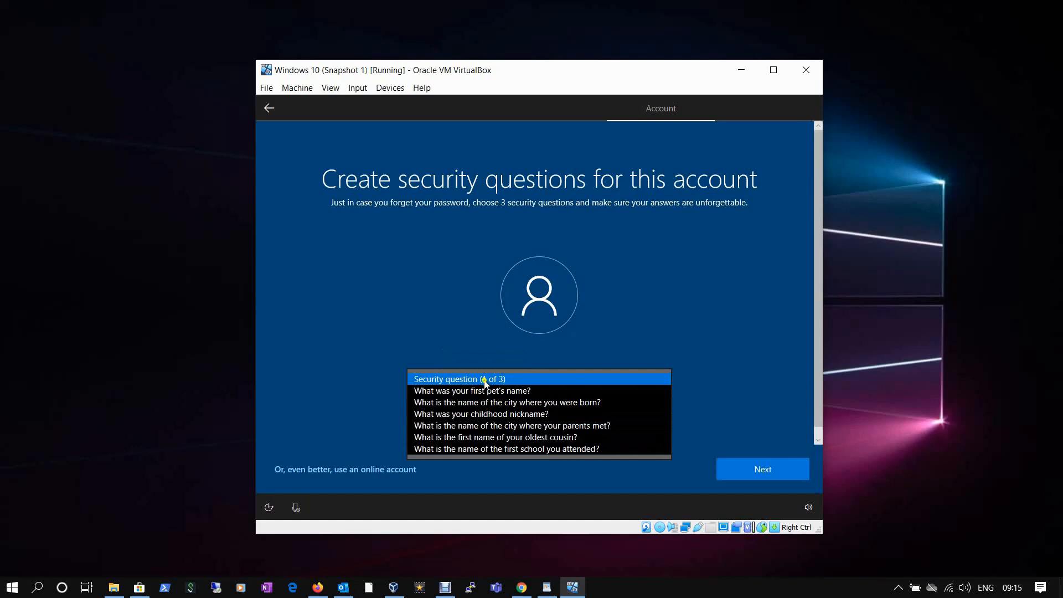
left_click(485, 390)
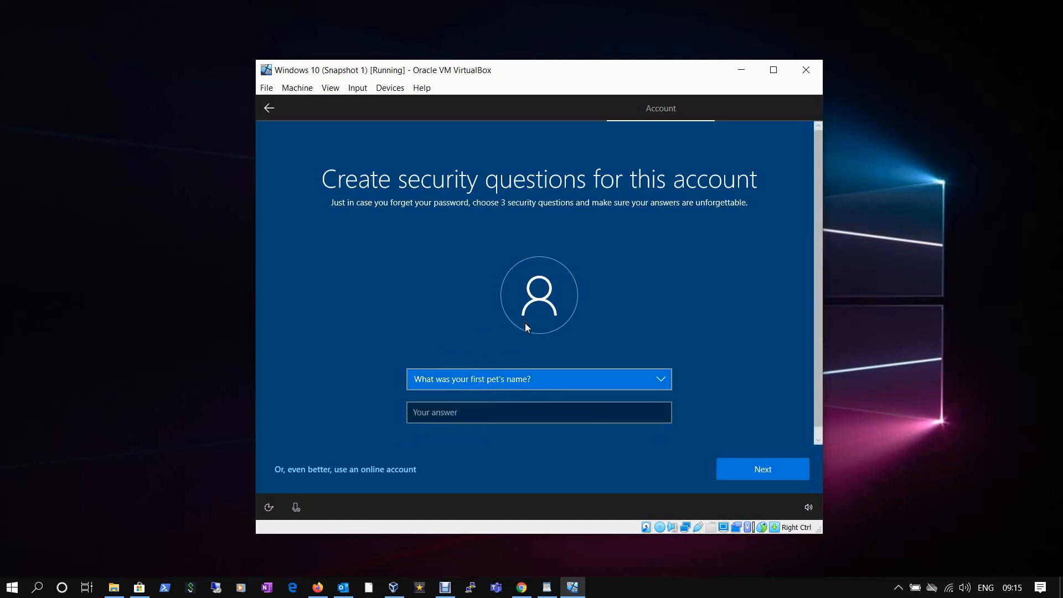
left_click(476, 417)
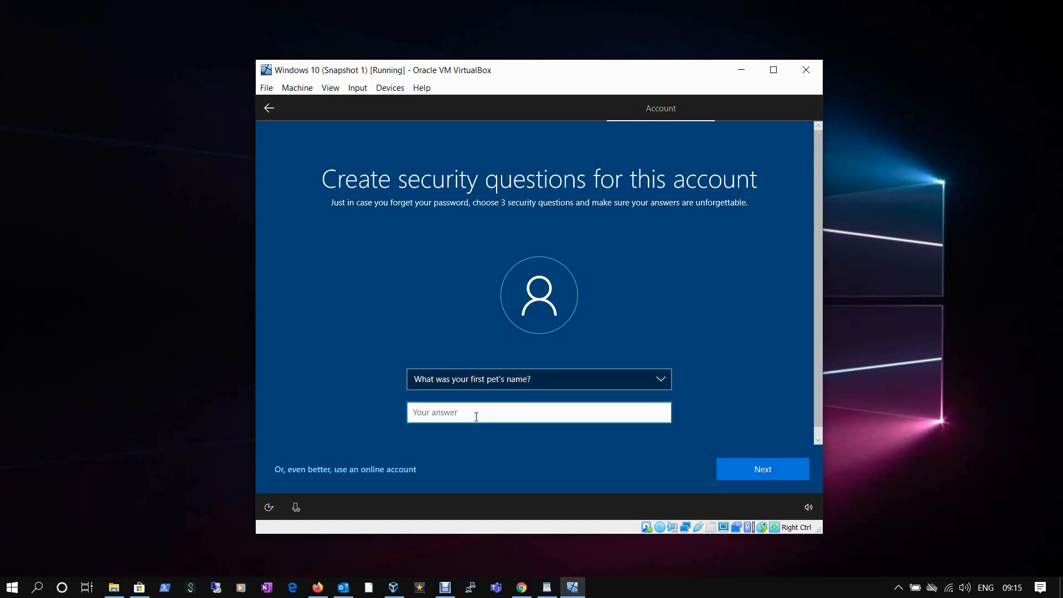
left_click(476, 413)
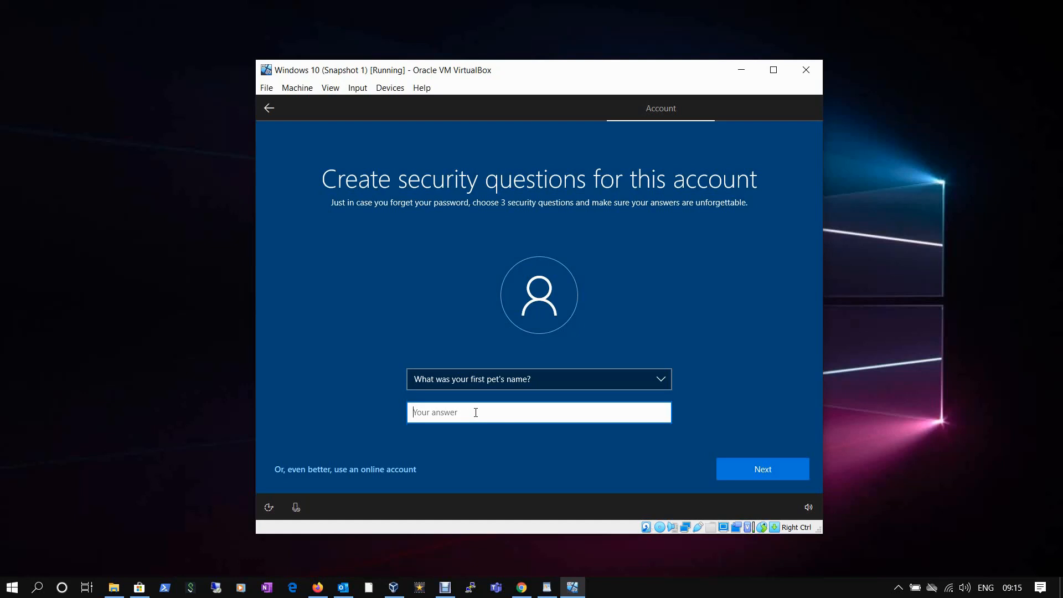
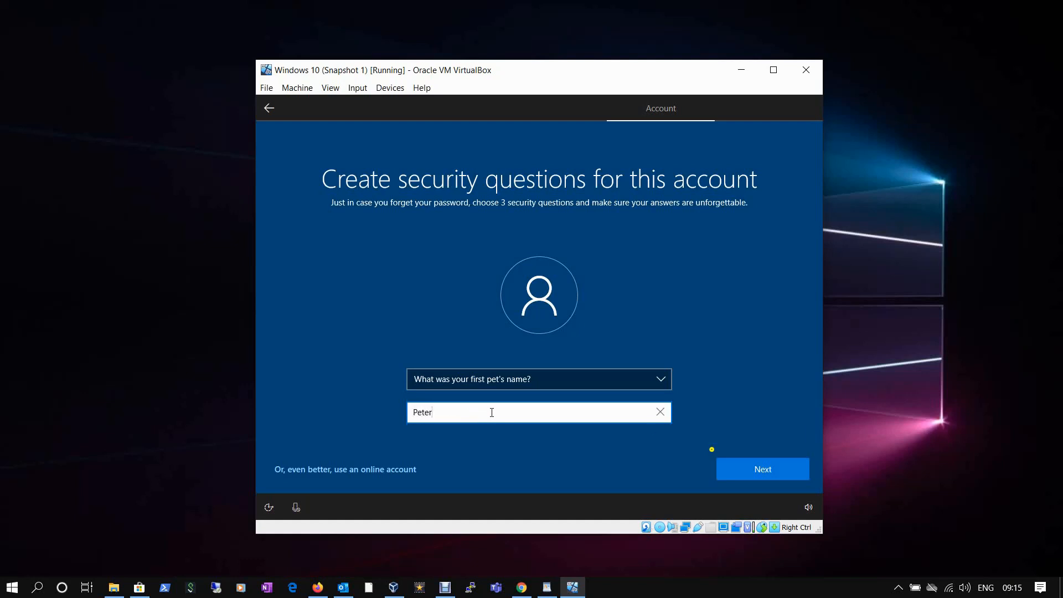
left_click(733, 469)
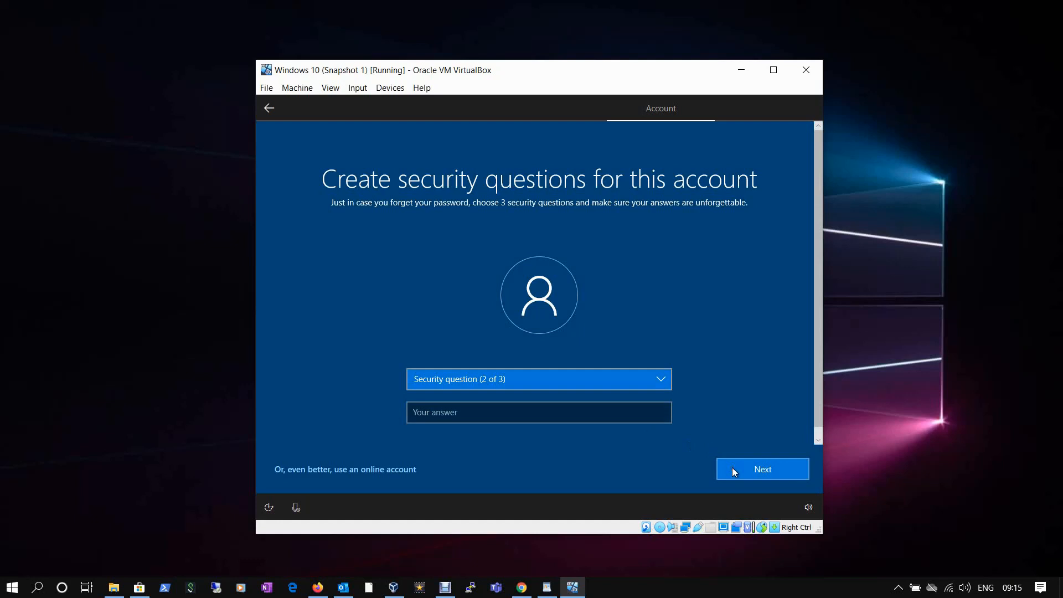
Answer the second security question, about a childhood nickname.
left_click(487, 378)
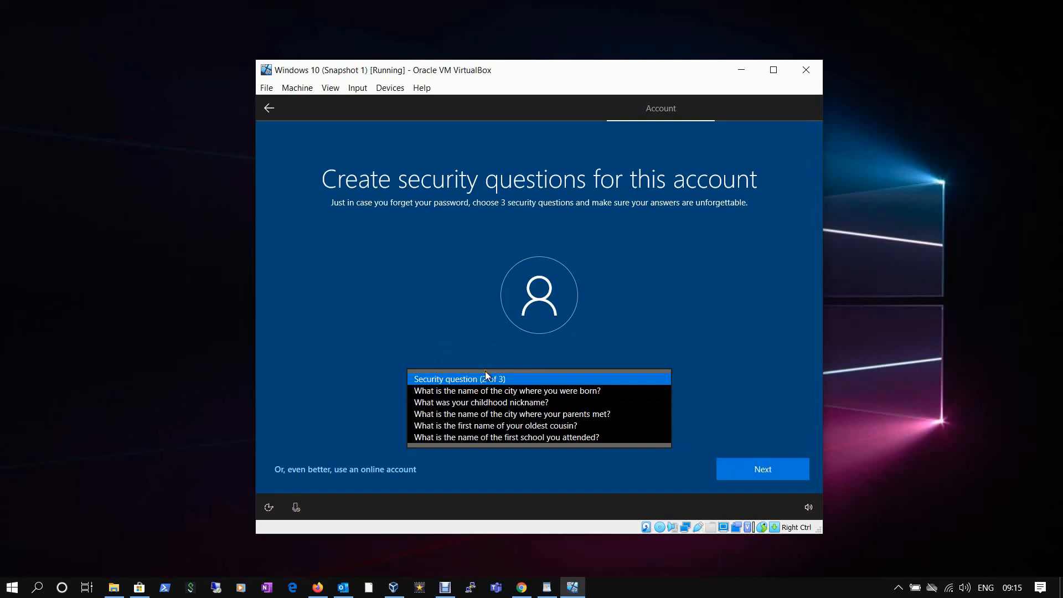
left_click(474, 403)
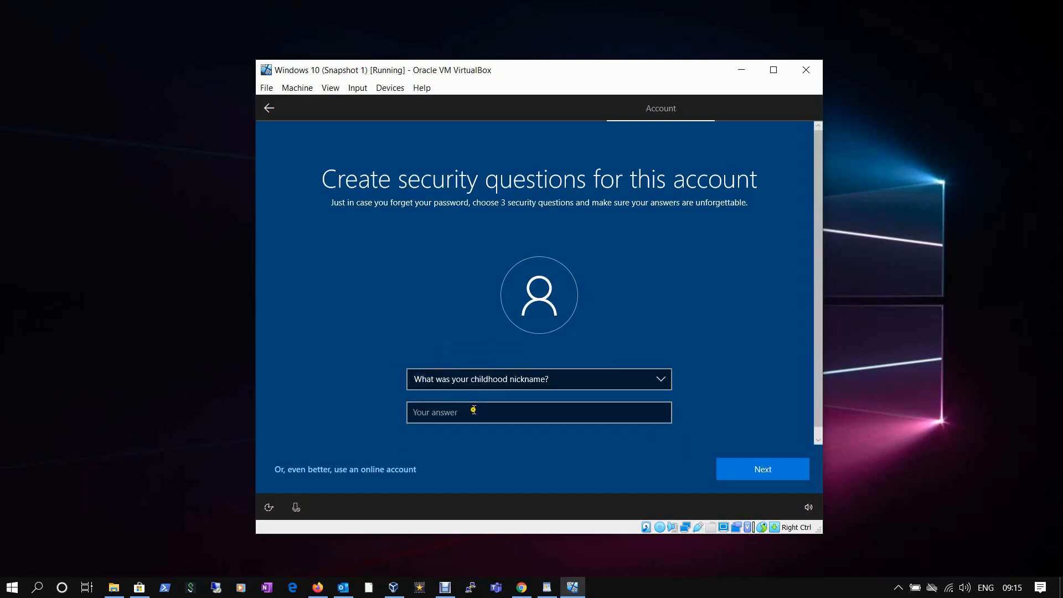
left_click(474, 410)
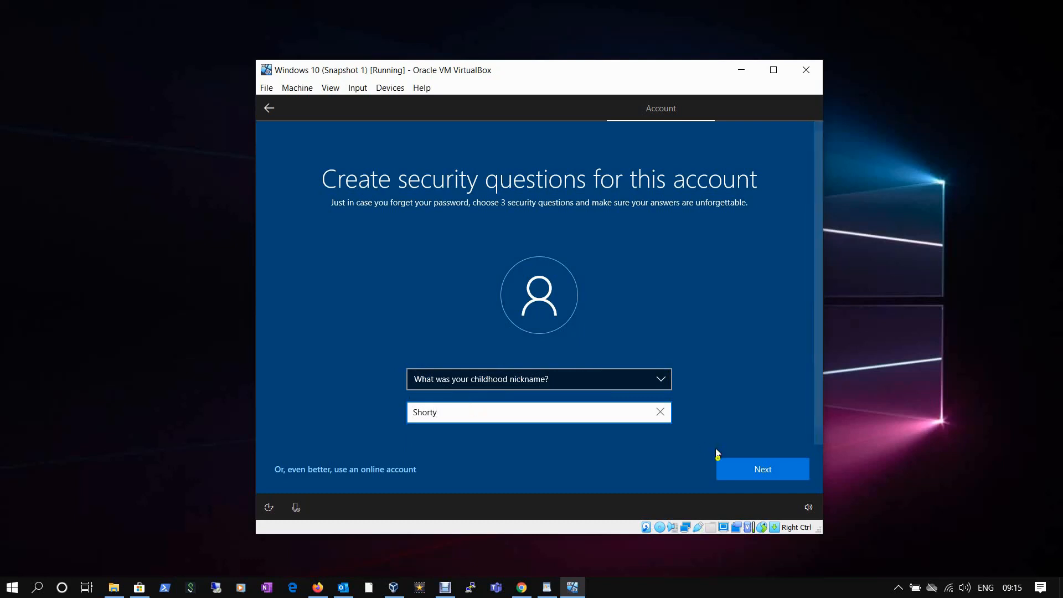
left_click(738, 470)
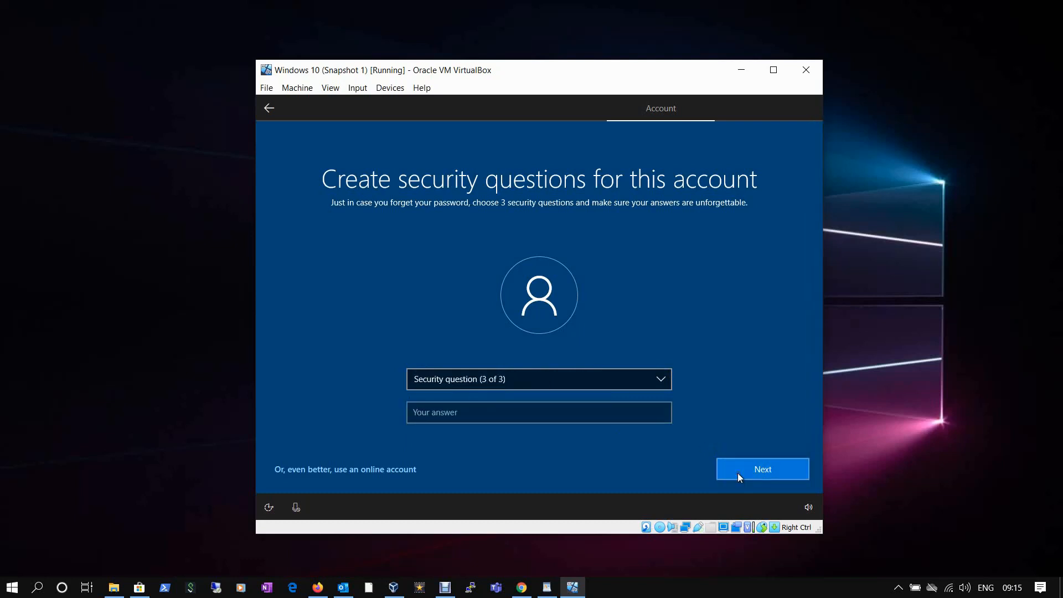
Answer the third security question, about the oldest cousin's first name, and submit.
left_click(489, 378)
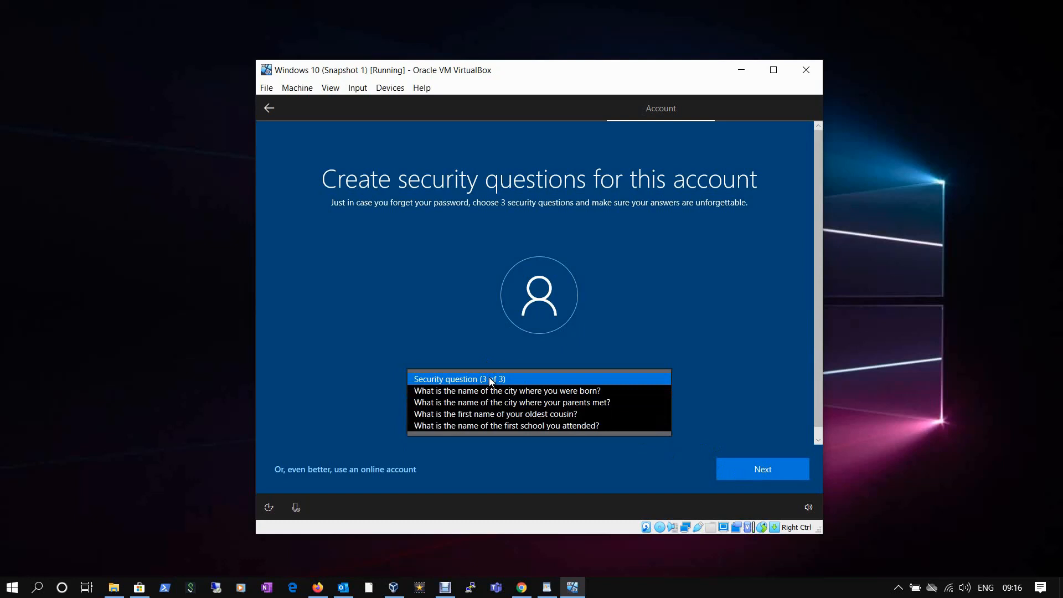
left_click(483, 415)
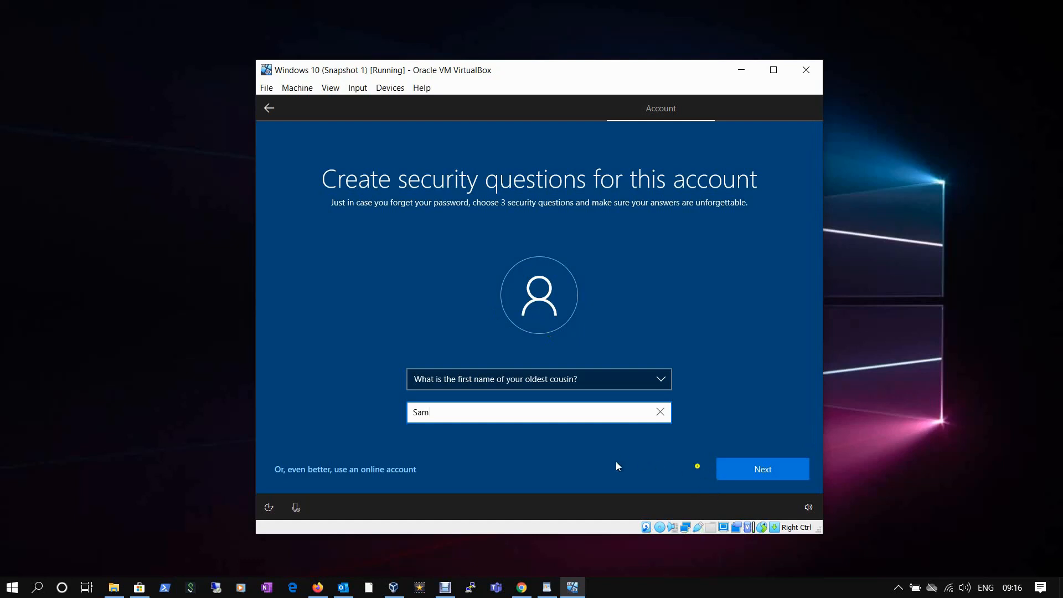
left_click(744, 474)
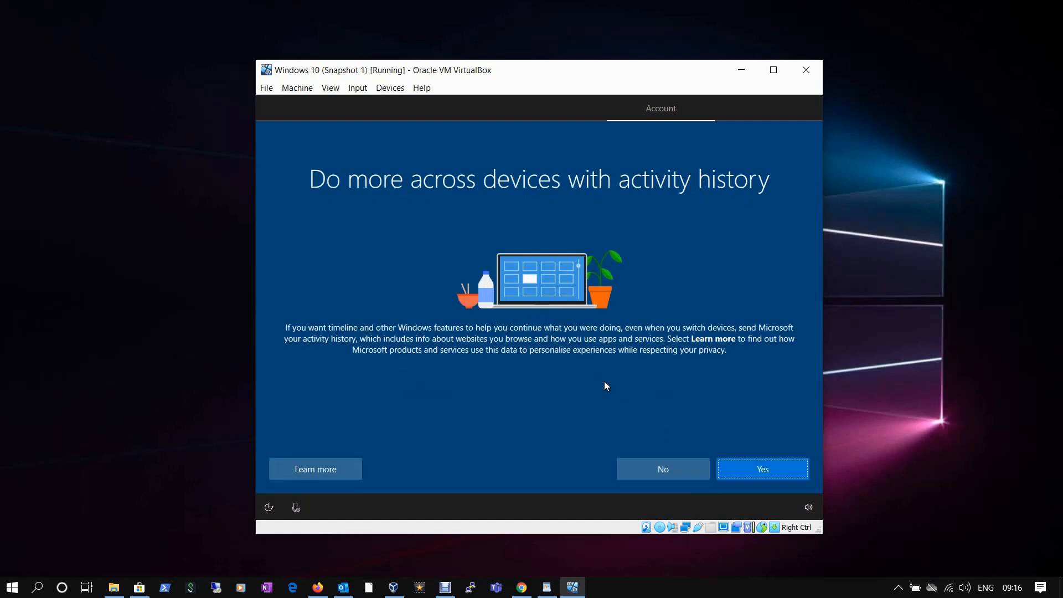
Decline activity history and the Cortana assistant.
left_click(648, 479)
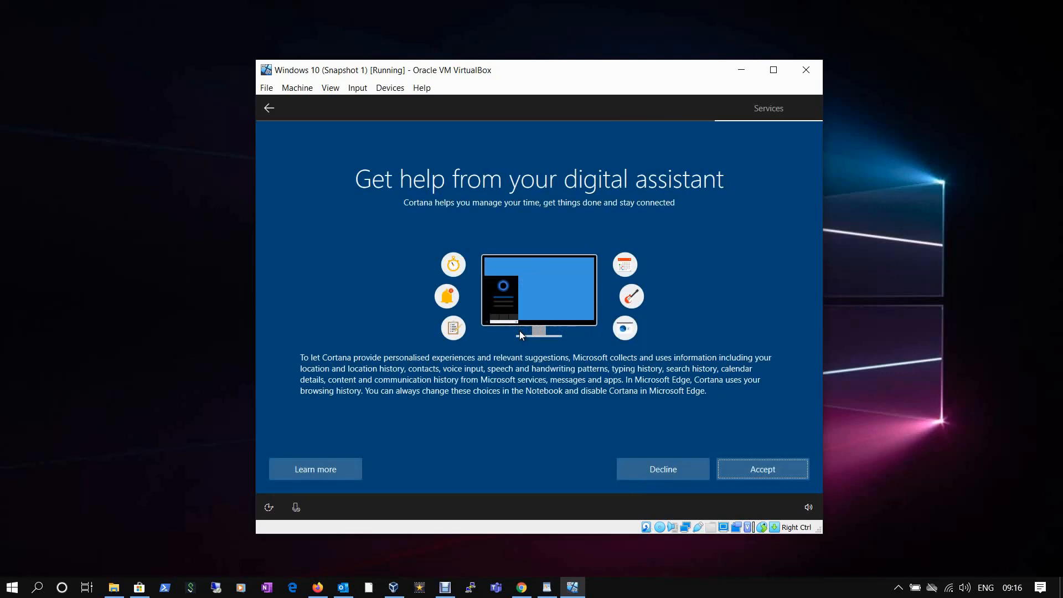
left_click(646, 469)
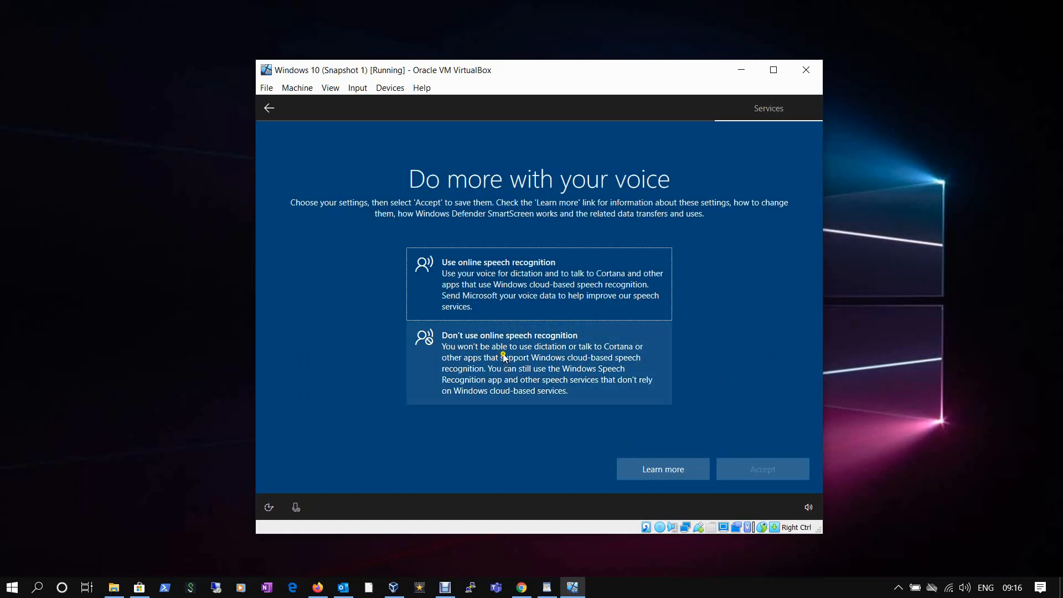
Turn off online speech recognition, location sharing and Find my device.
left_click(502, 353)
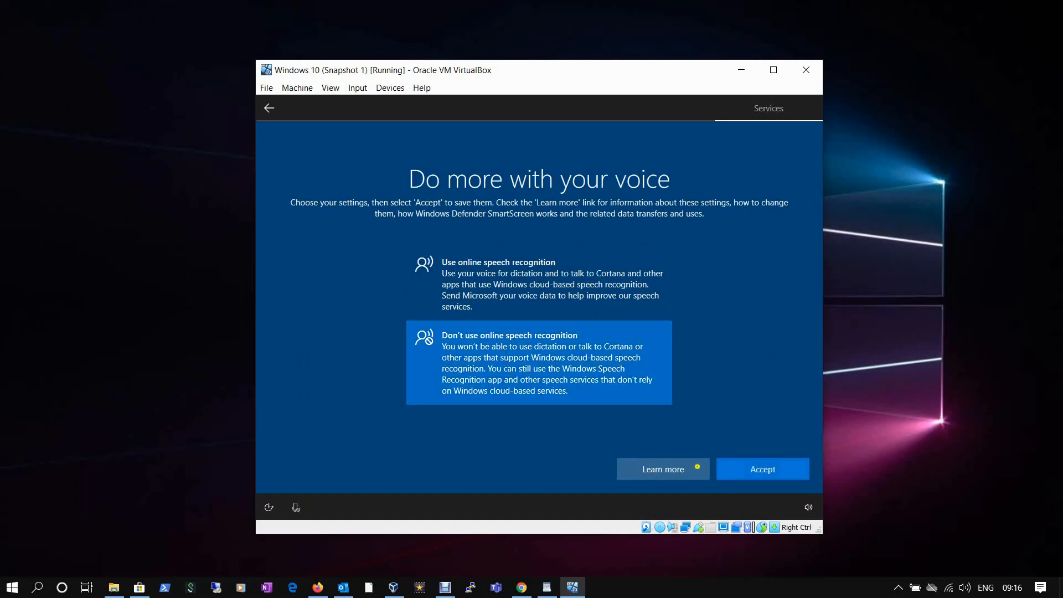
left_click(758, 472)
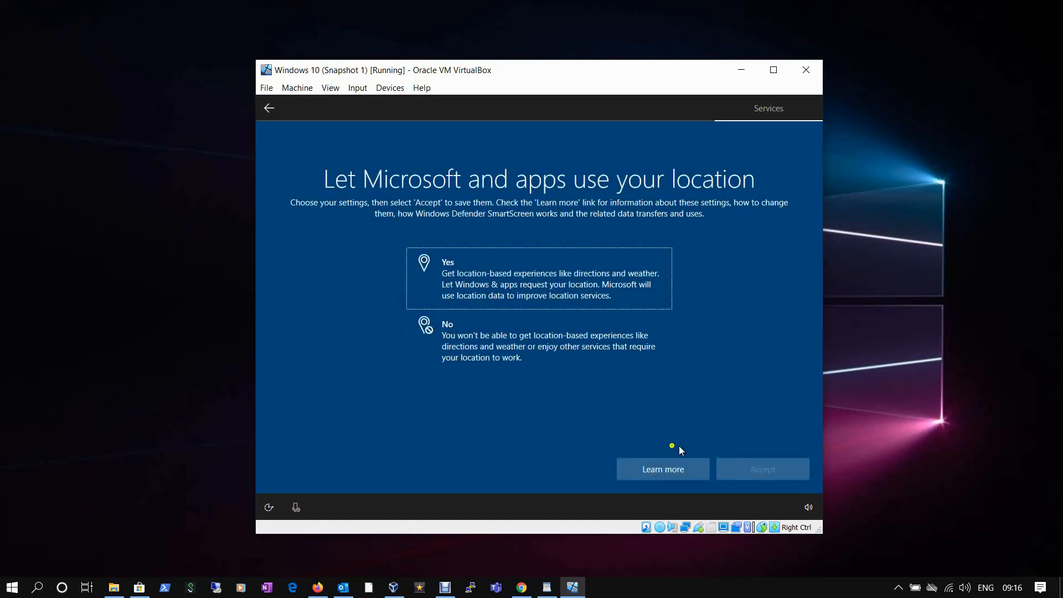
left_click(470, 346)
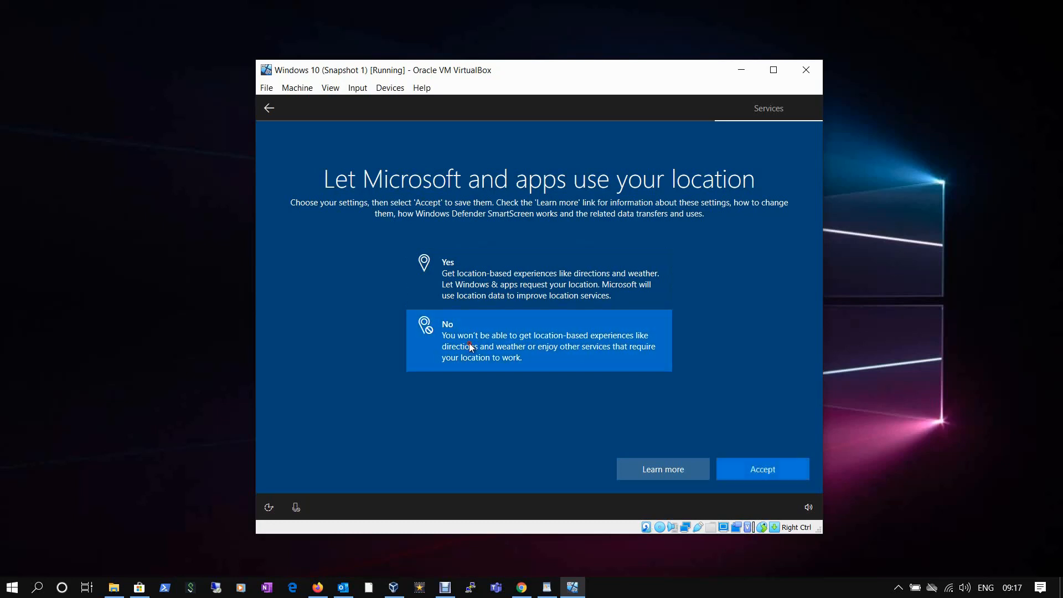
left_click(763, 469)
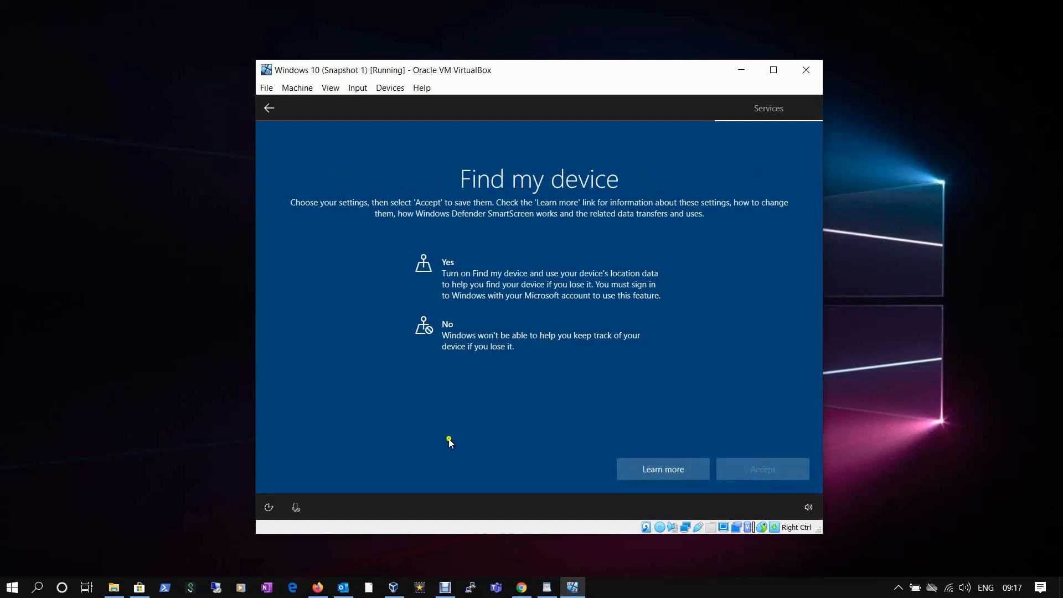
left_click(468, 344)
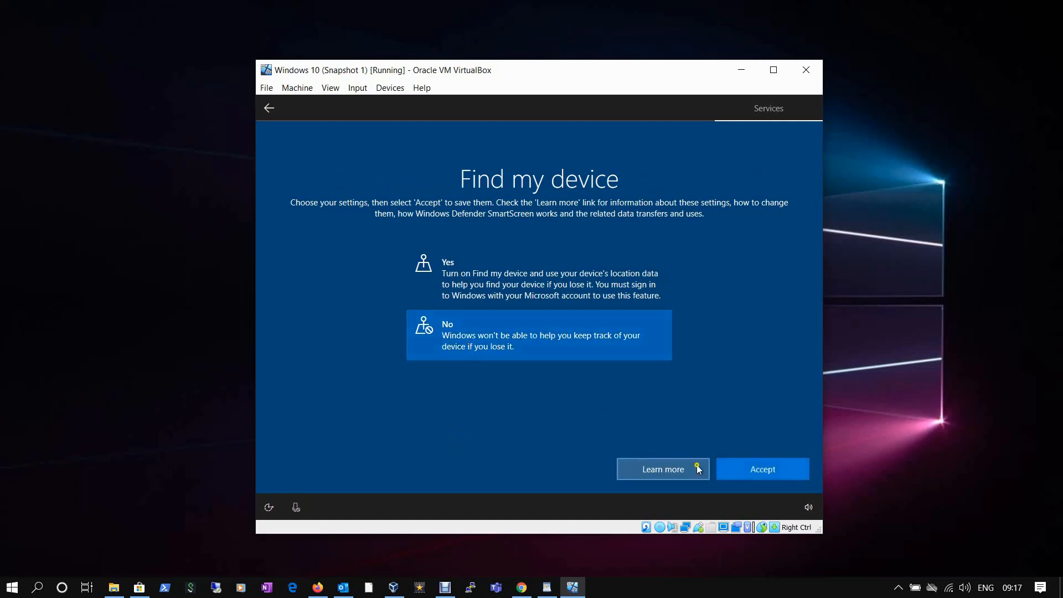
left_click(739, 470)
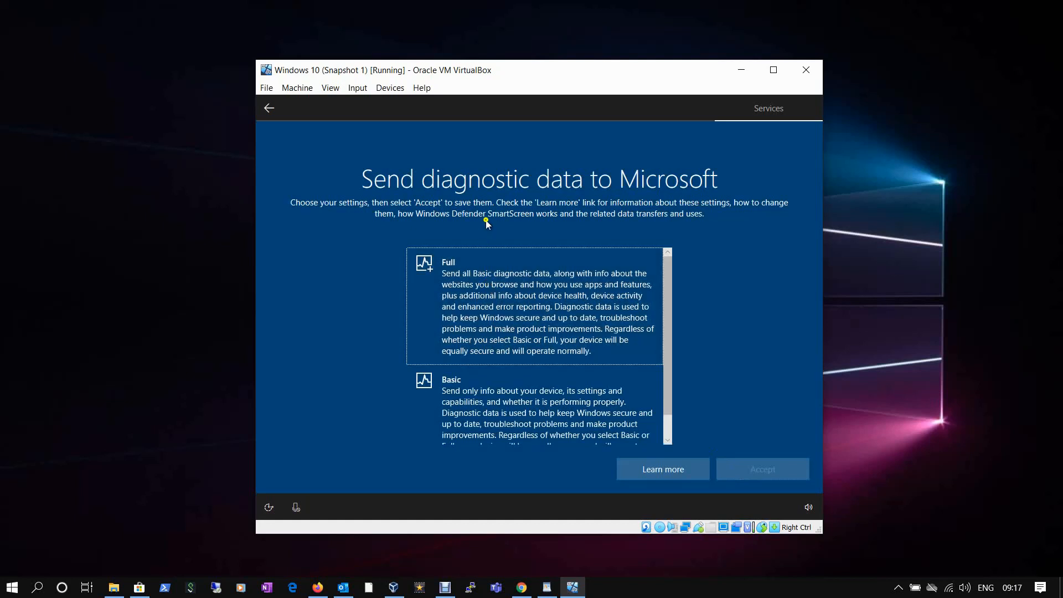
Choose Basic diagnostic data and decline inking, tailored experiences and advertising ID to finish setup.
scroll(491, 394, "down", 1)
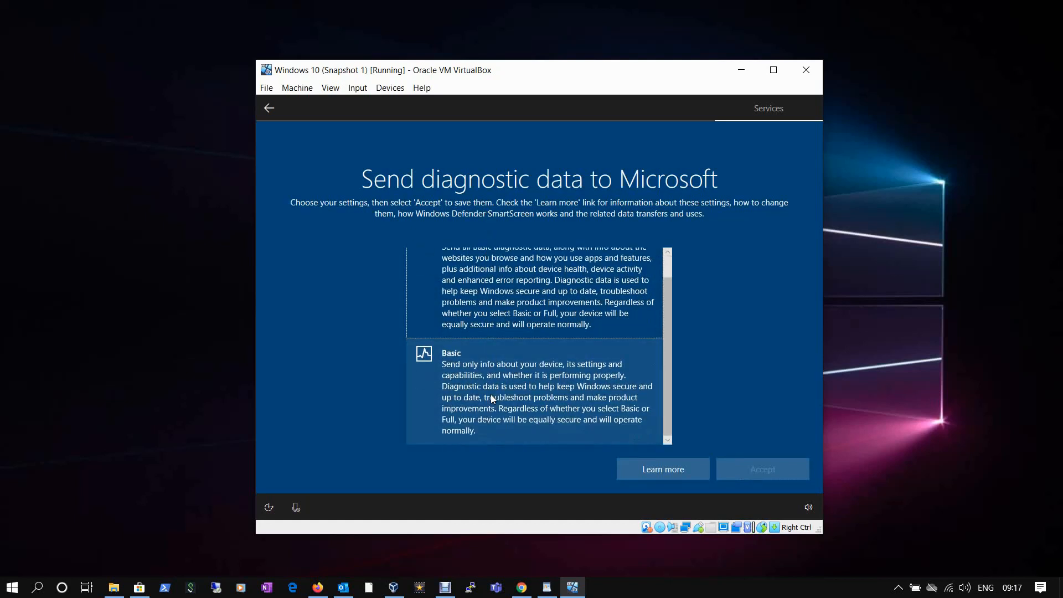
left_click(490, 394)
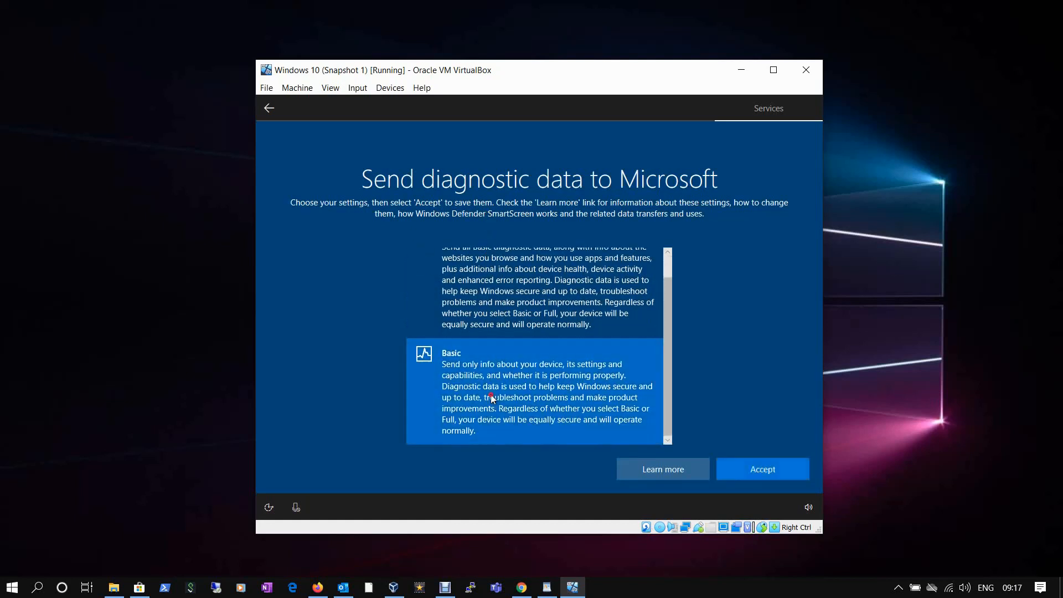
left_click(768, 474)
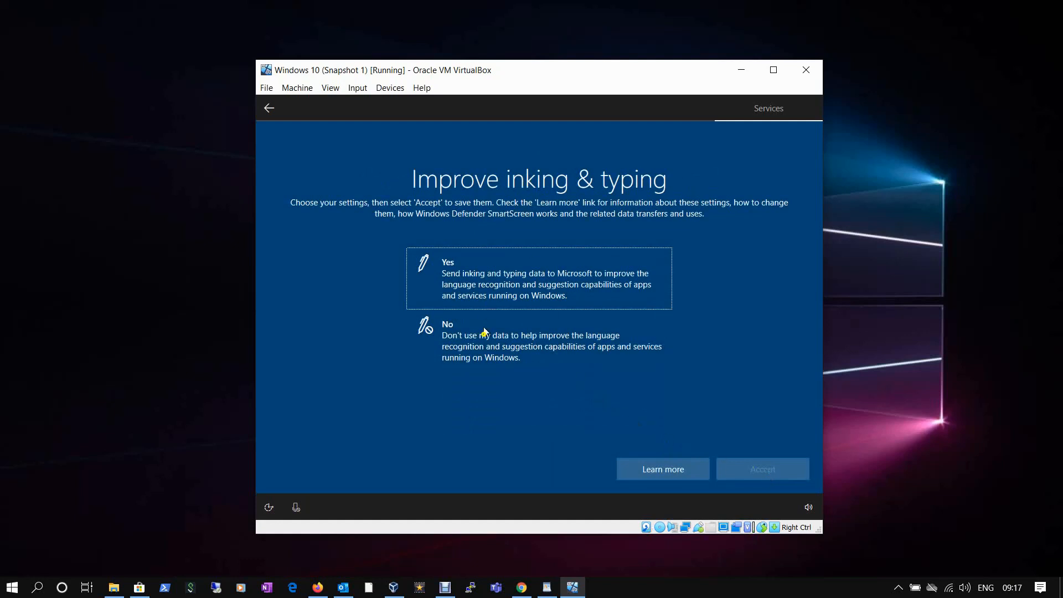
left_click(483, 347)
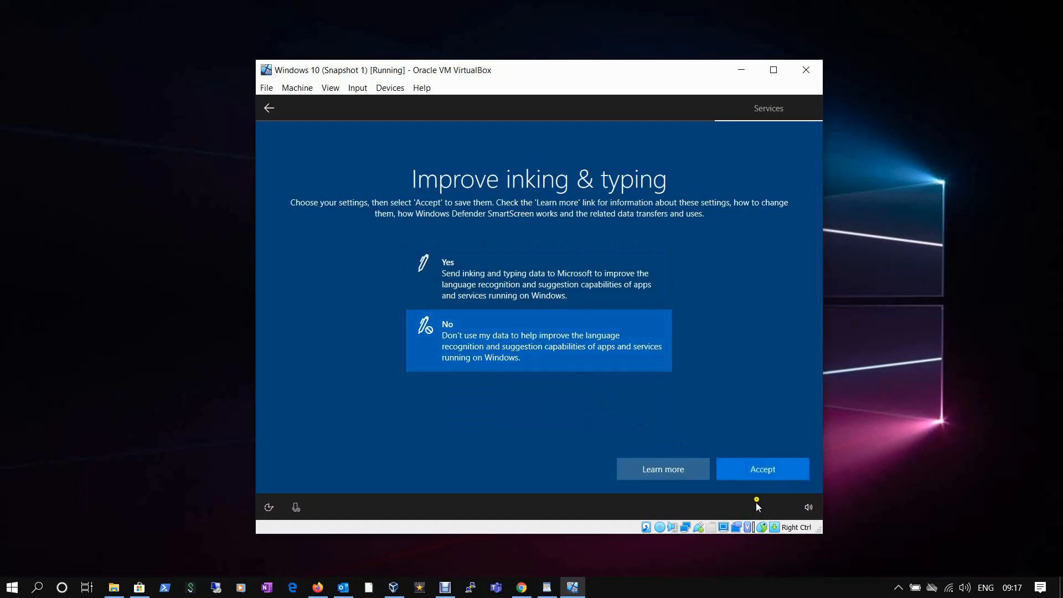
left_click(757, 477)
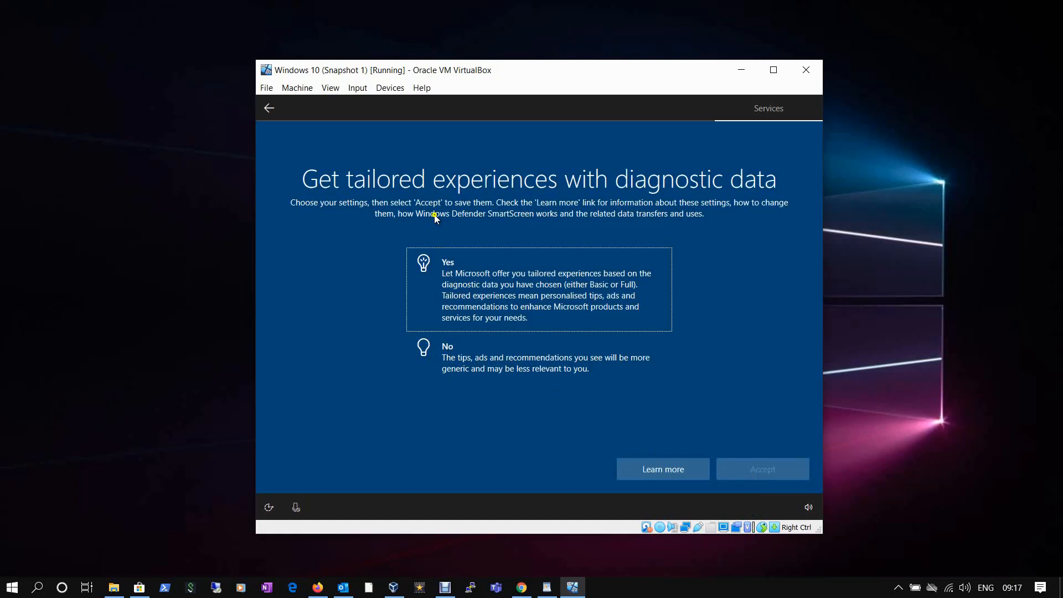
left_click(450, 355)
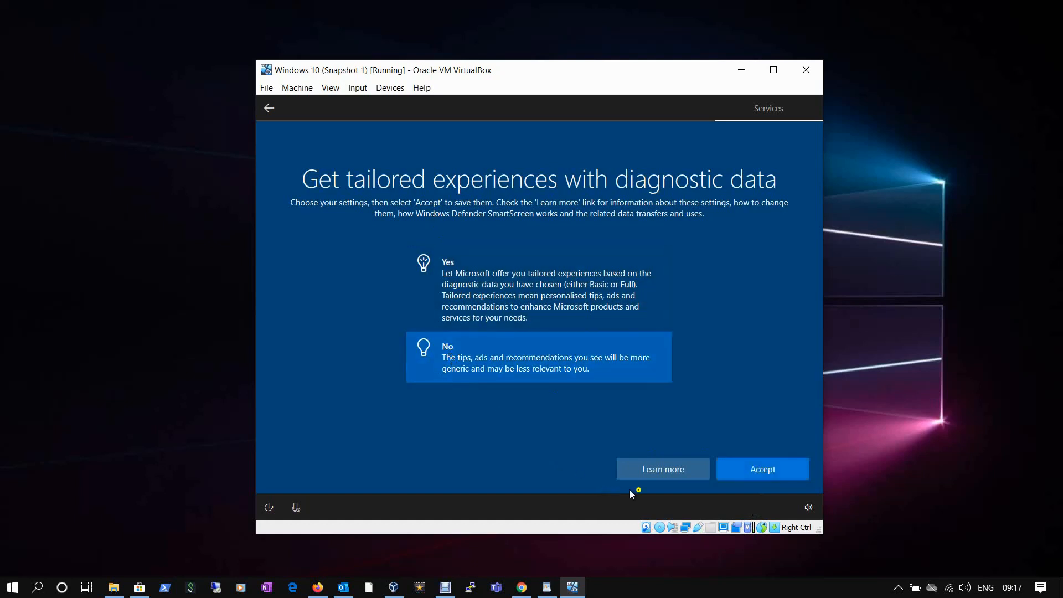
left_click(750, 474)
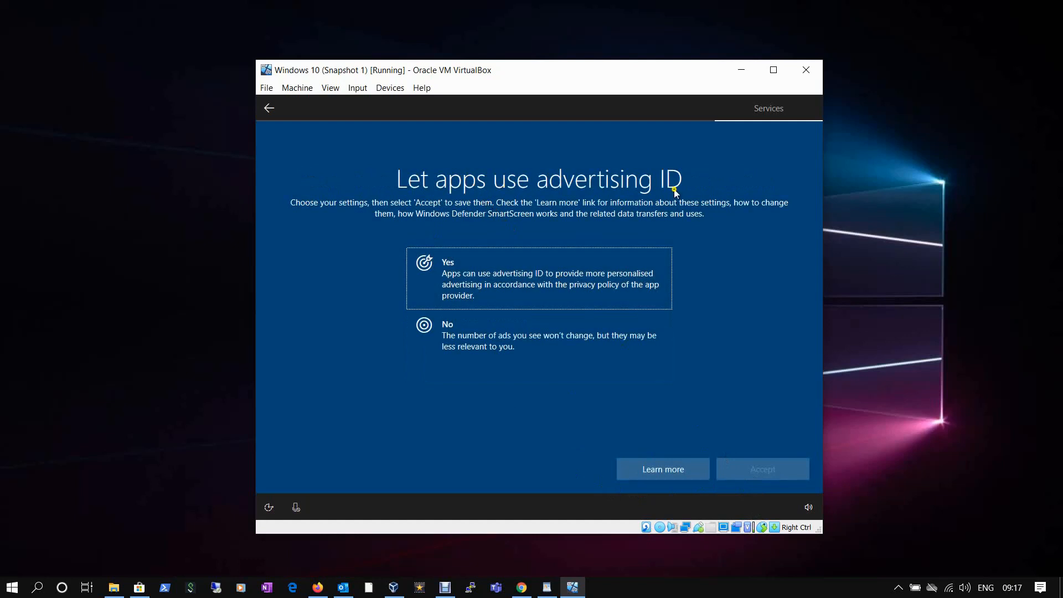
left_click(484, 339)
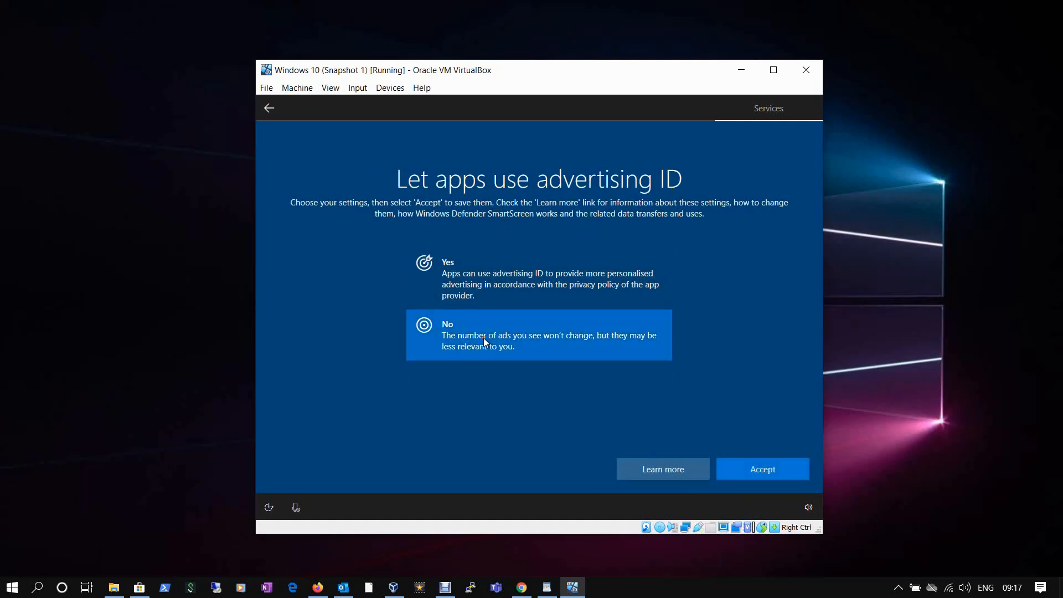
left_click(765, 467)
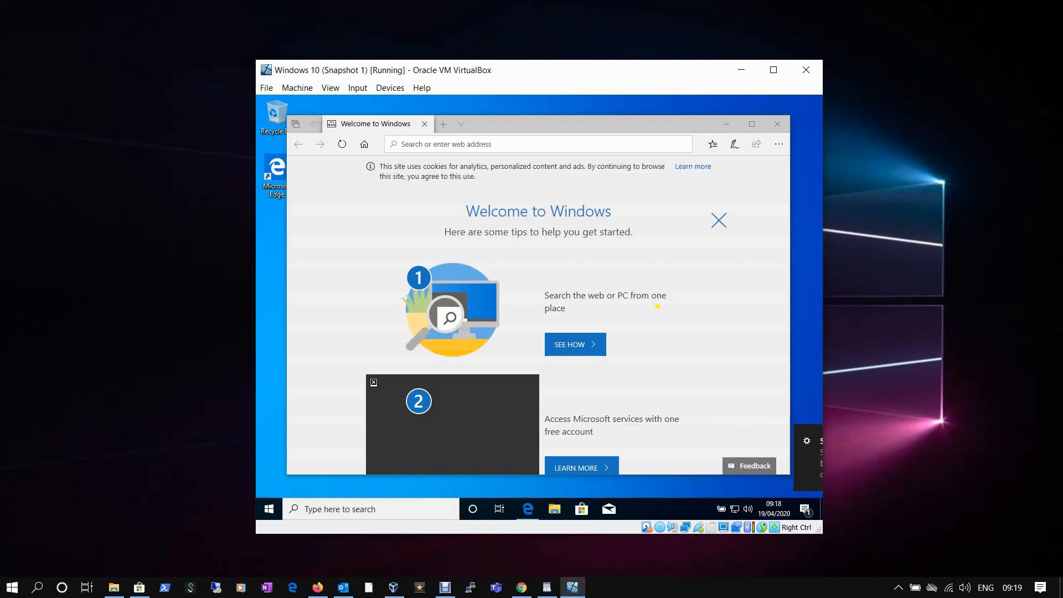
Close the Edge Welcome to Windows window in the guest and nudge the VM window higher.
left_click(777, 124)
left_click(191, 336)
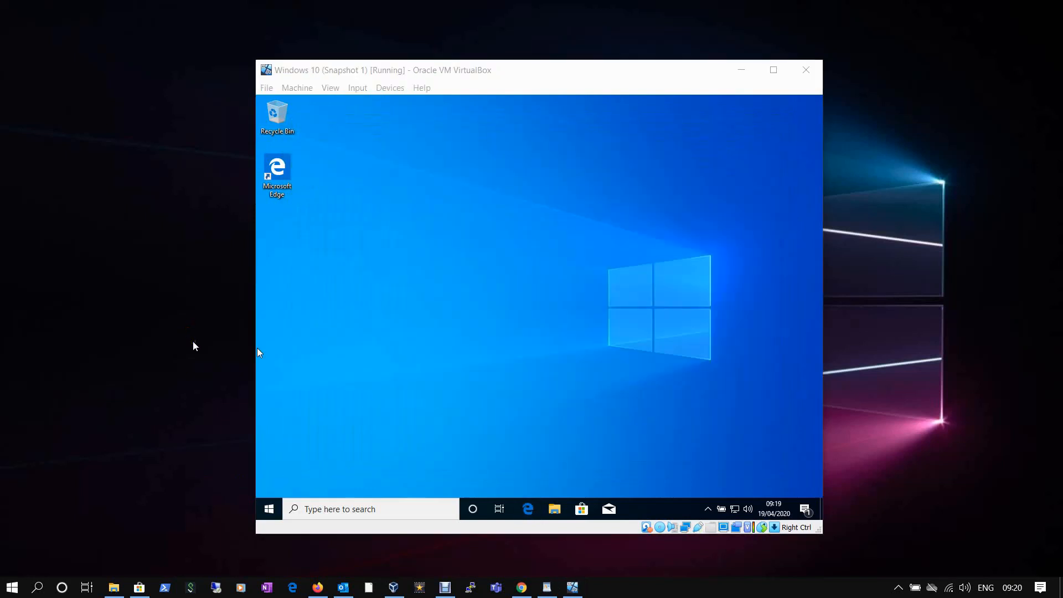
left_click_drag(475, 72, 479, 53)
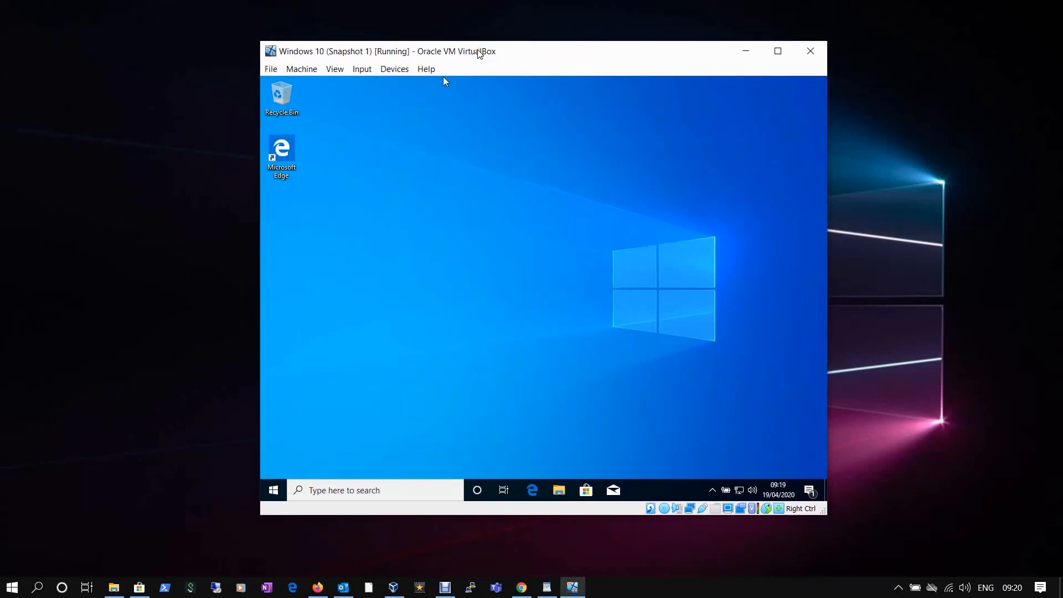
Insert the Guest Additions CD image into the guest's optical drive from the Devices menu.
left_click(336, 70)
mouse_move(401, 73)
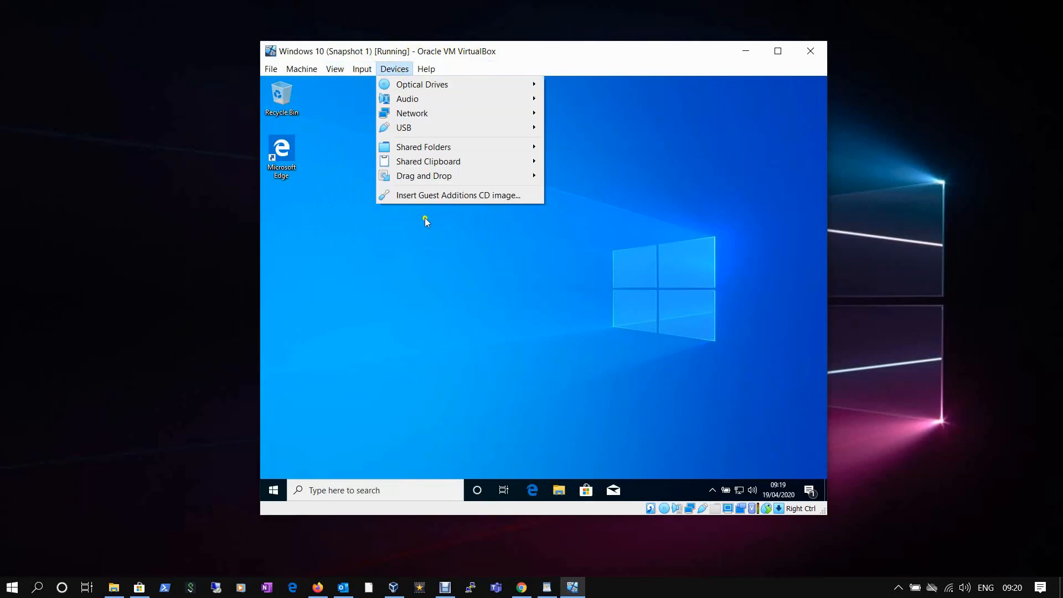
left_click(421, 196)
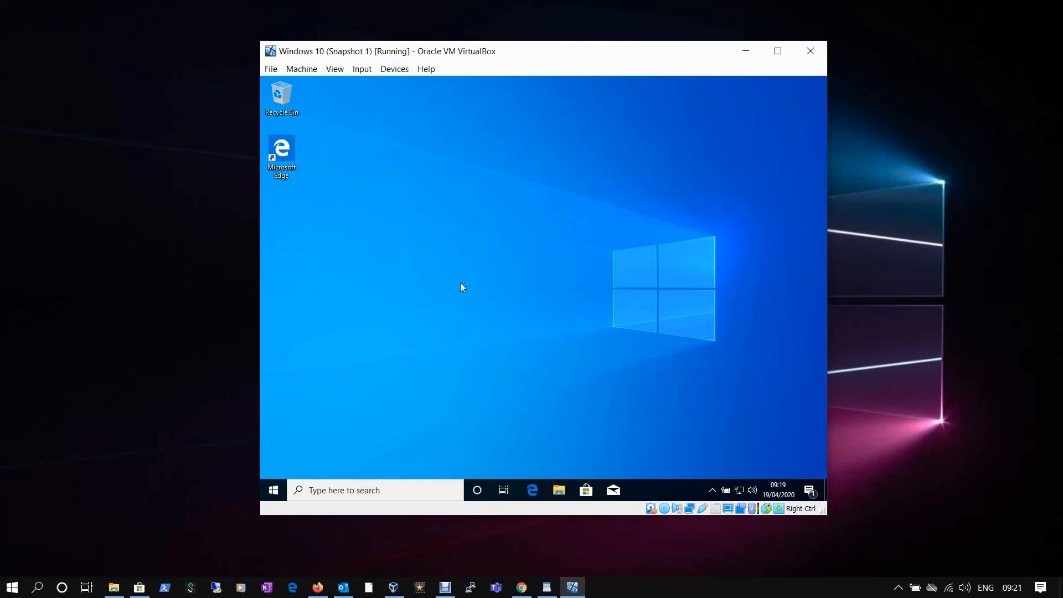
left_click(394, 69)
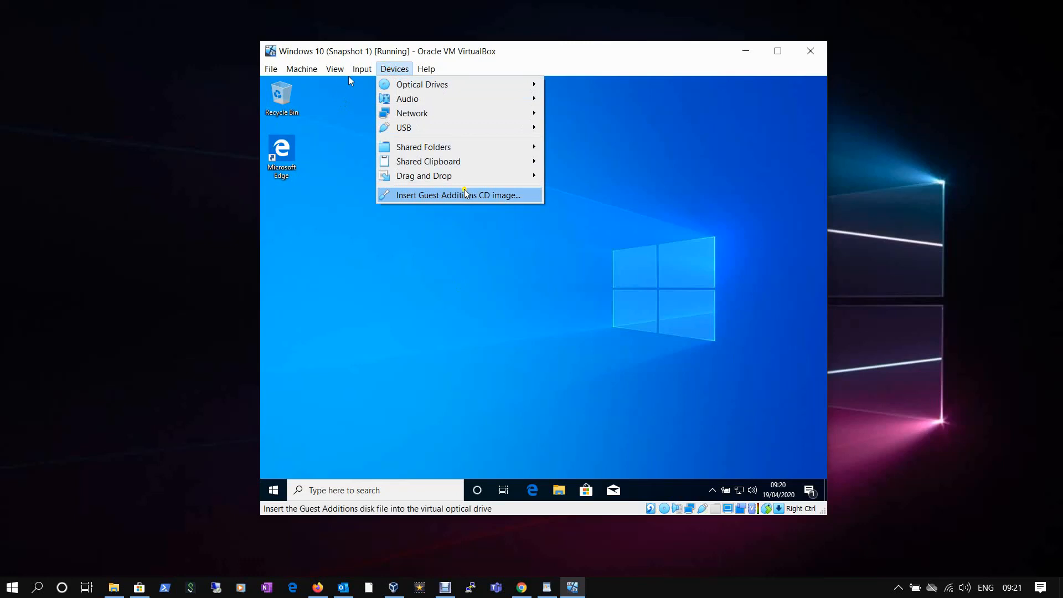
left_click(473, 199)
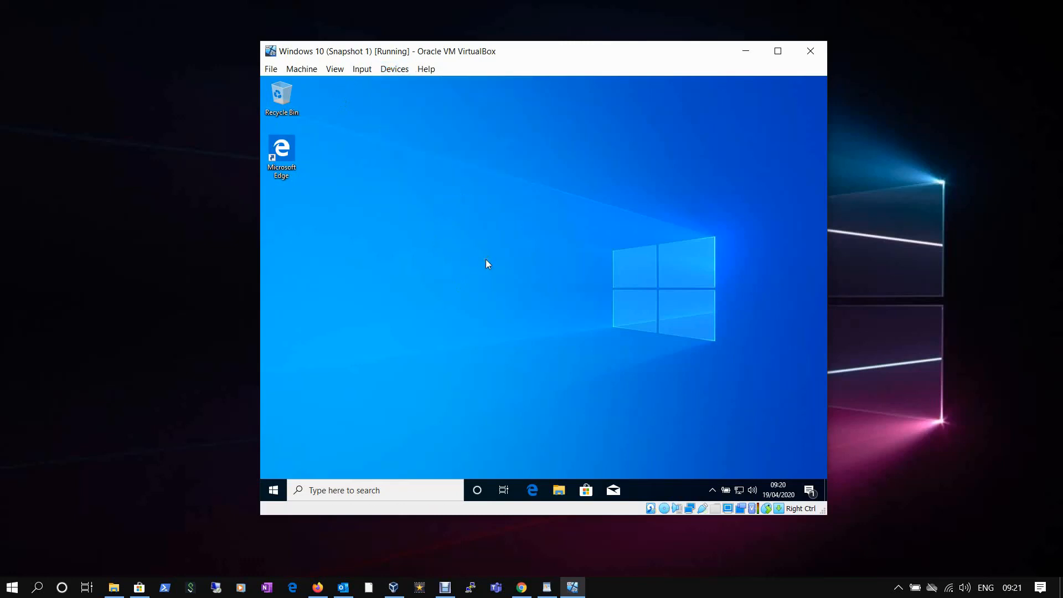
Open CD Drive (D:) VirtualBox Guest Additions in File Explorer and launch VBoxWindowsAdditions-amd64.
left_click(560, 490)
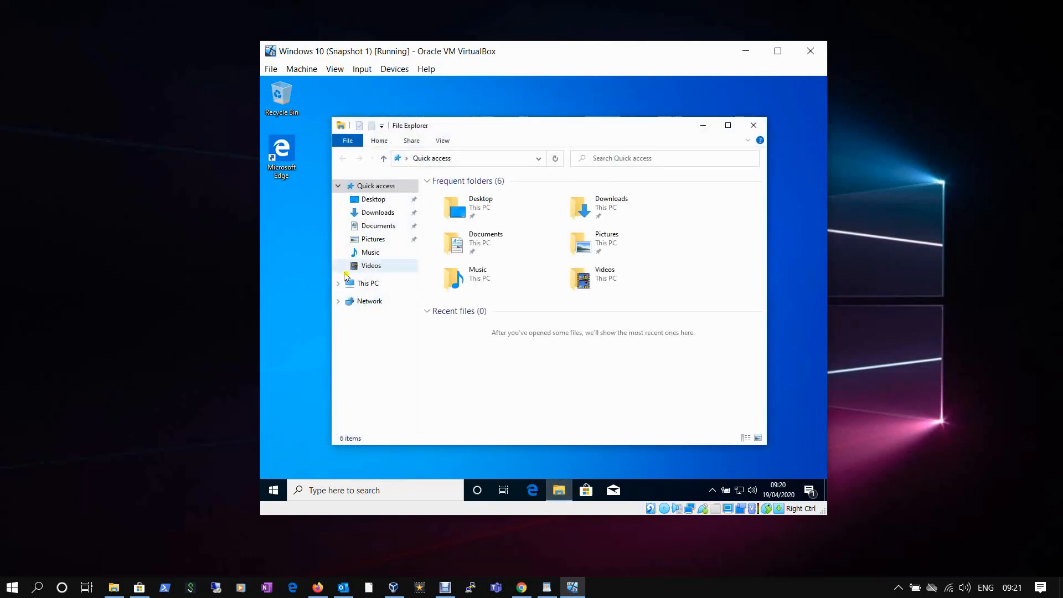
left_click(351, 284)
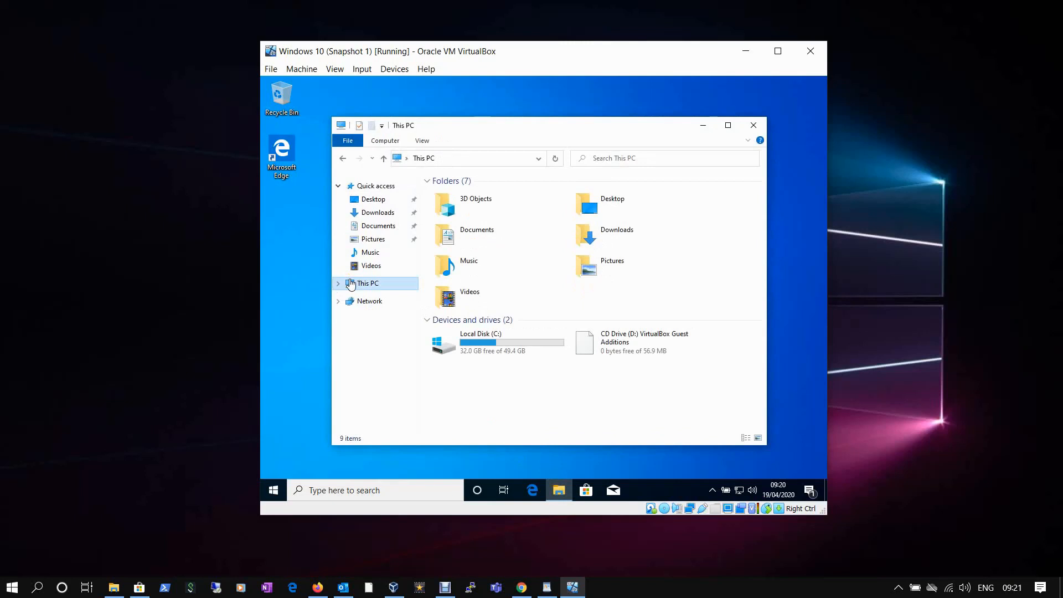
double_click(629, 339)
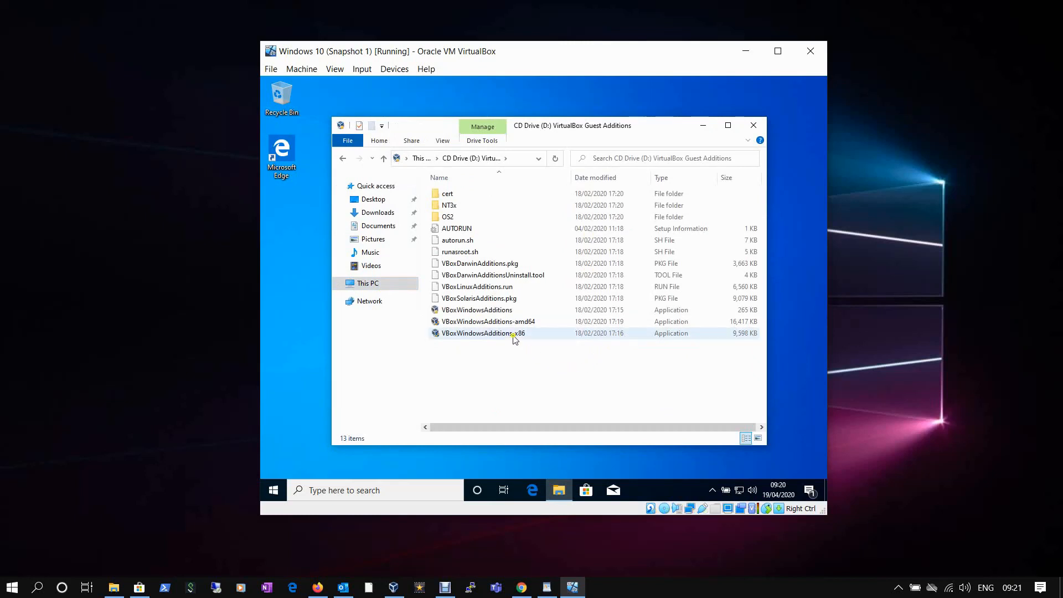
left_click(476, 310)
left_click(476, 321)
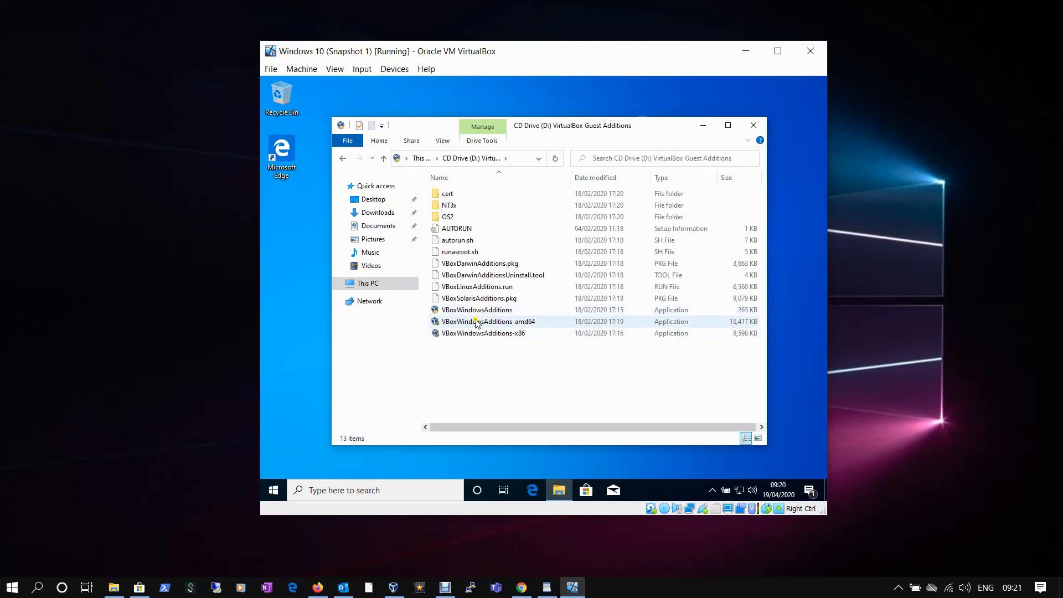
double_click(476, 322)
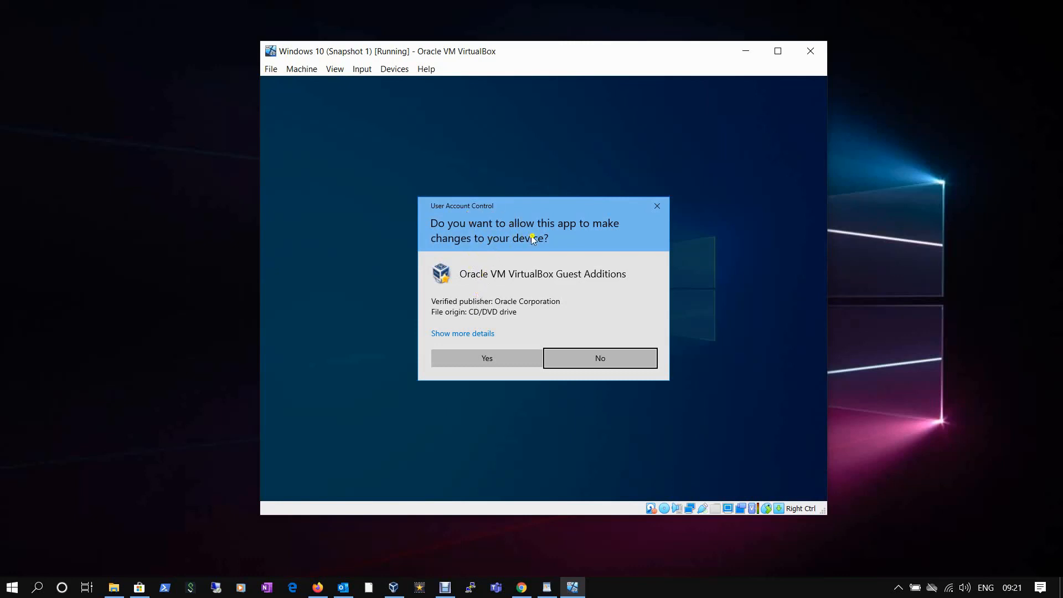
Approve UAC, install with the default folder and components, and allow the Oracle device driver.
left_click(460, 356)
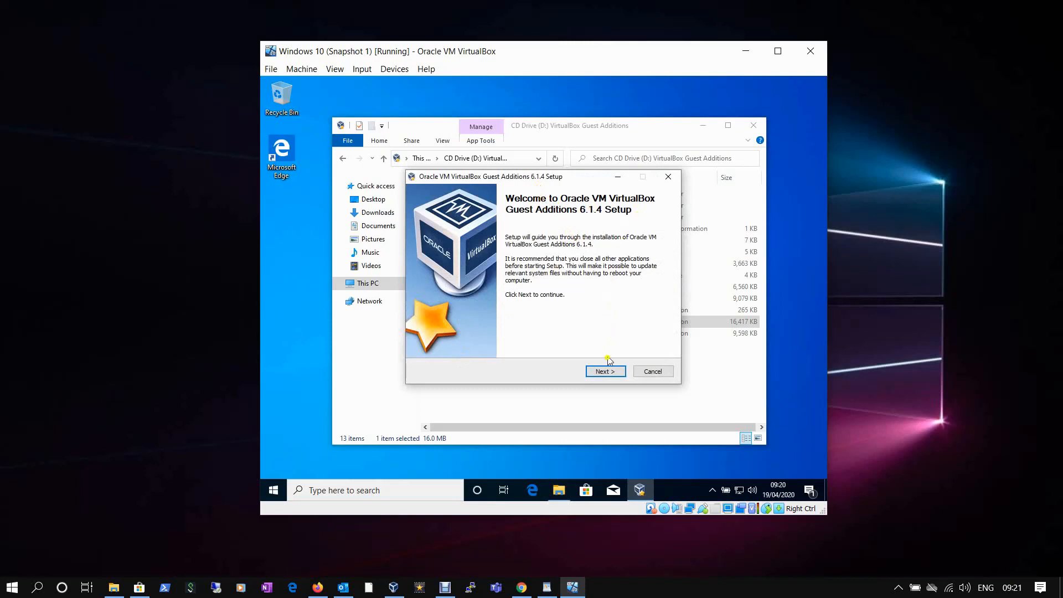
left_click(604, 373)
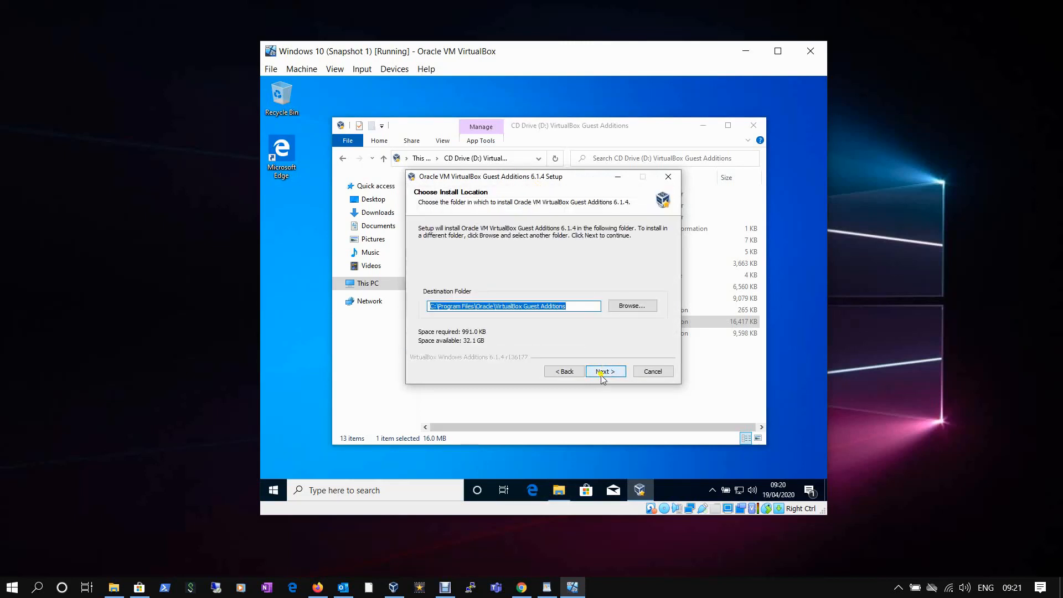
left_click(602, 373)
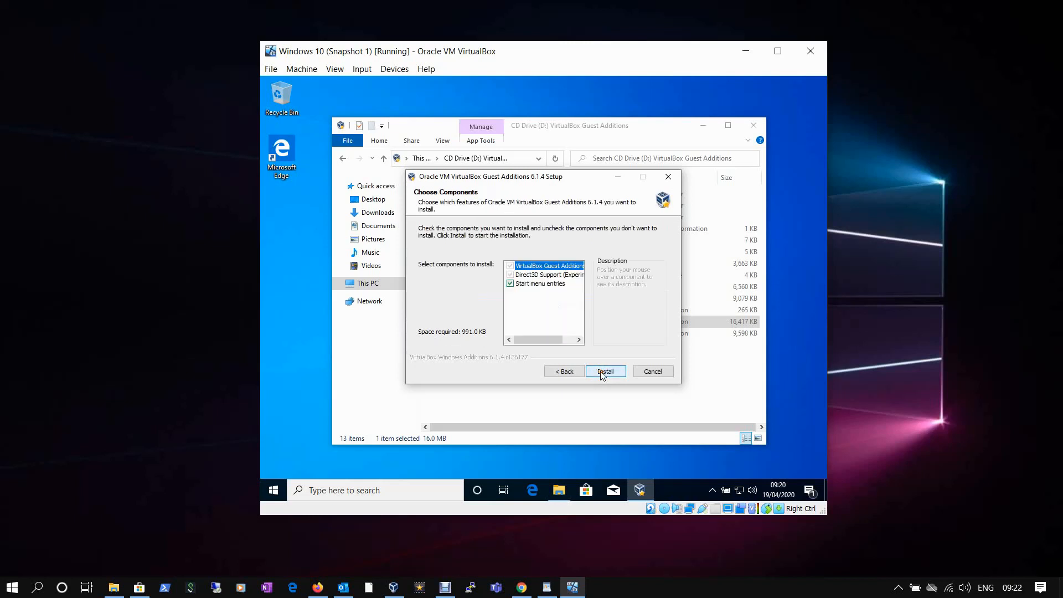
left_click(603, 372)
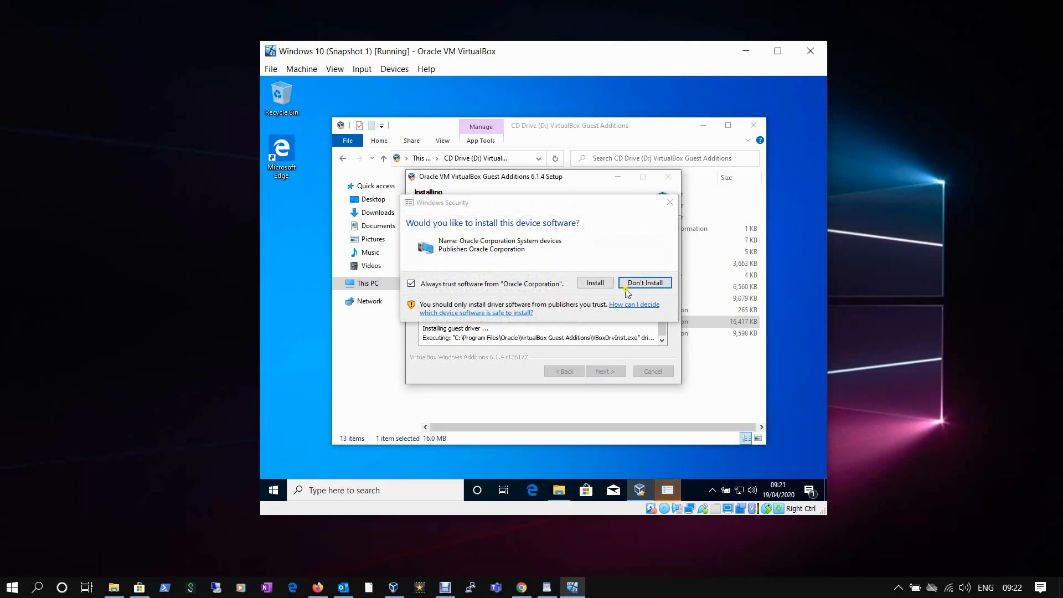
left_click(593, 285)
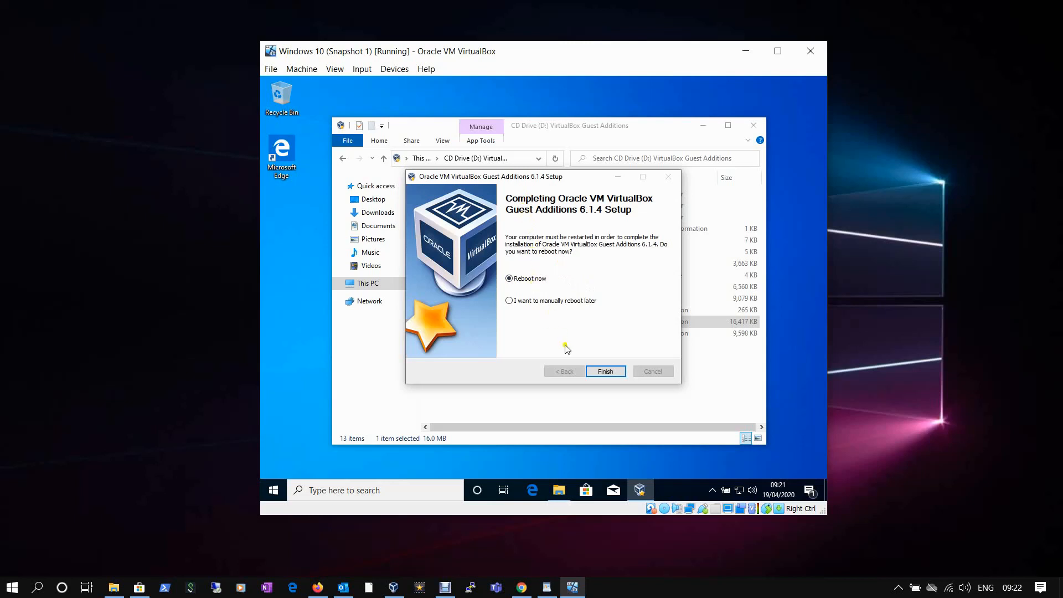
Reboot the guest with Reboot now, dismiss the mouse integration notice, and sign in with the account password.
left_click(605, 373)
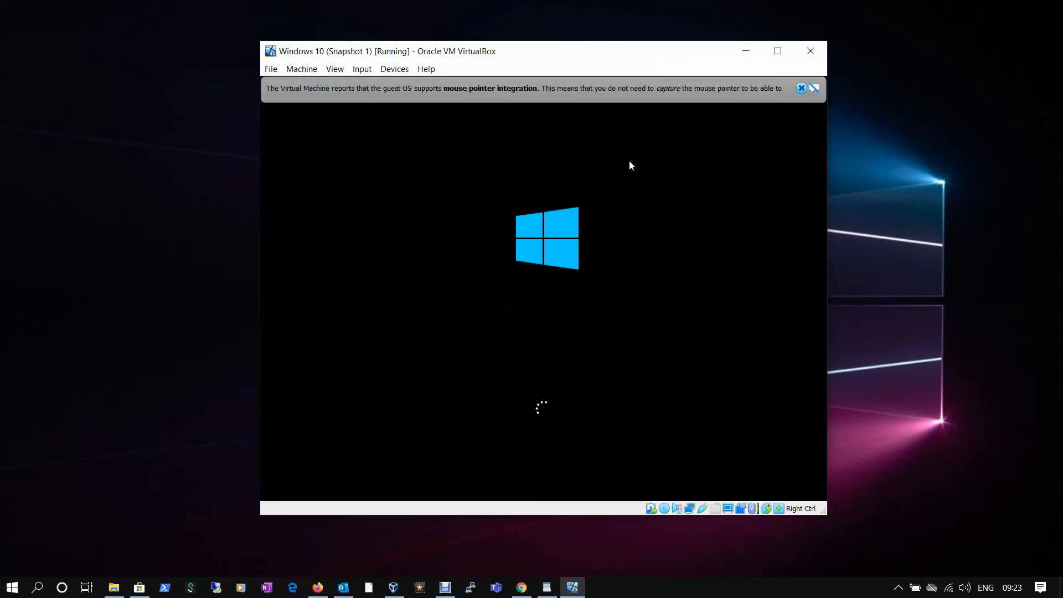
left_click(801, 88)
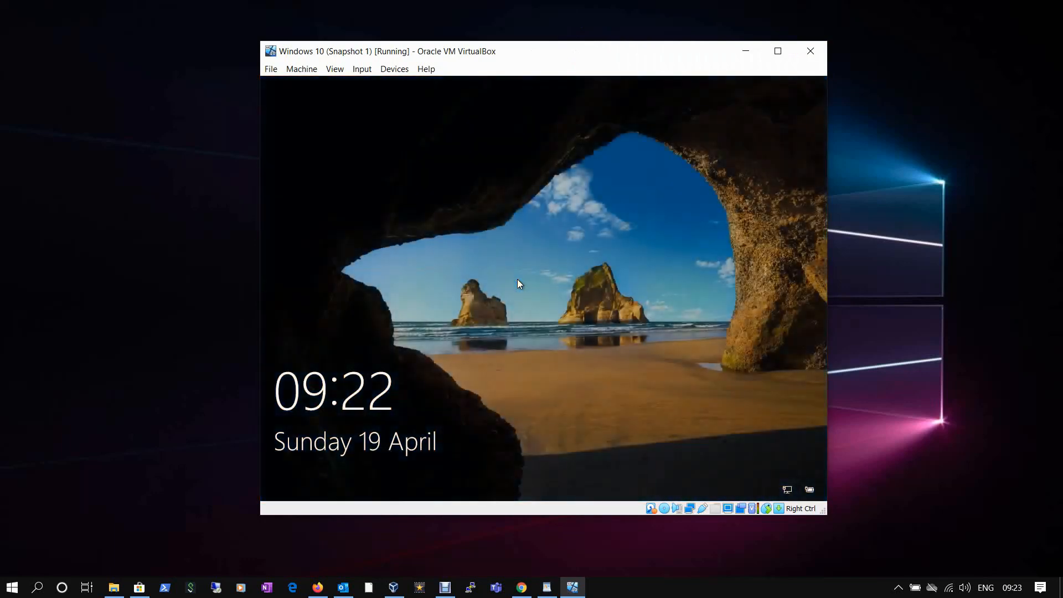
left_click(519, 288)
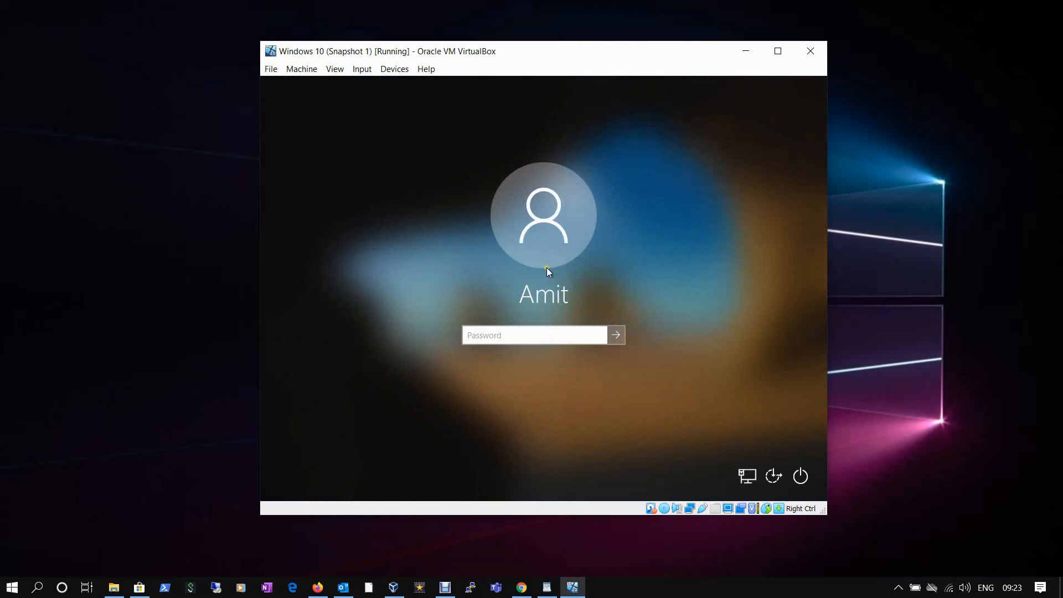
type("•••••••••••••")
key("Return")
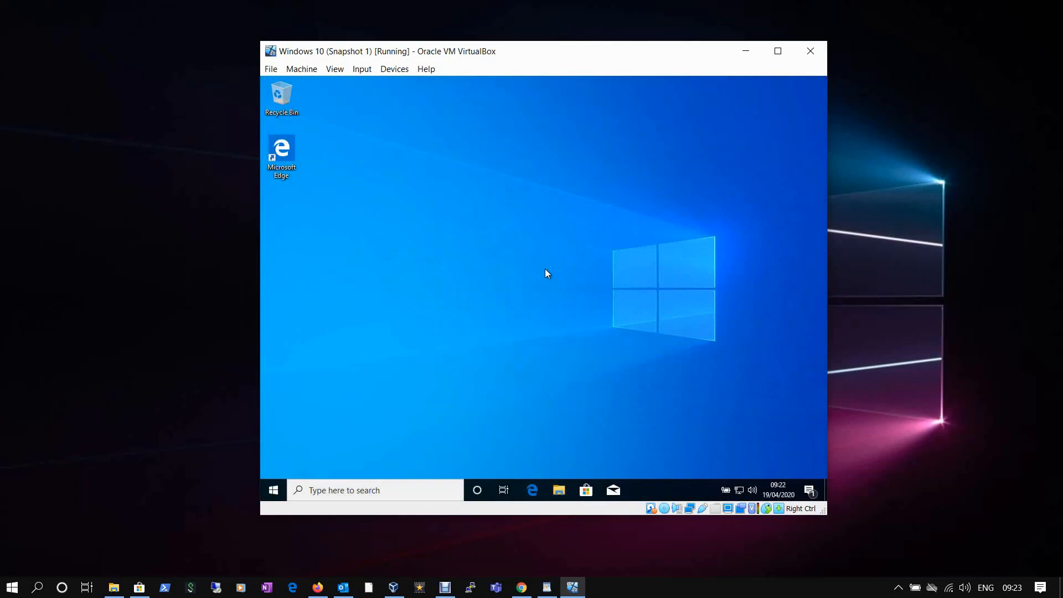
Look through the View and File menus of the guest window without changing anything.
left_click(334, 70)
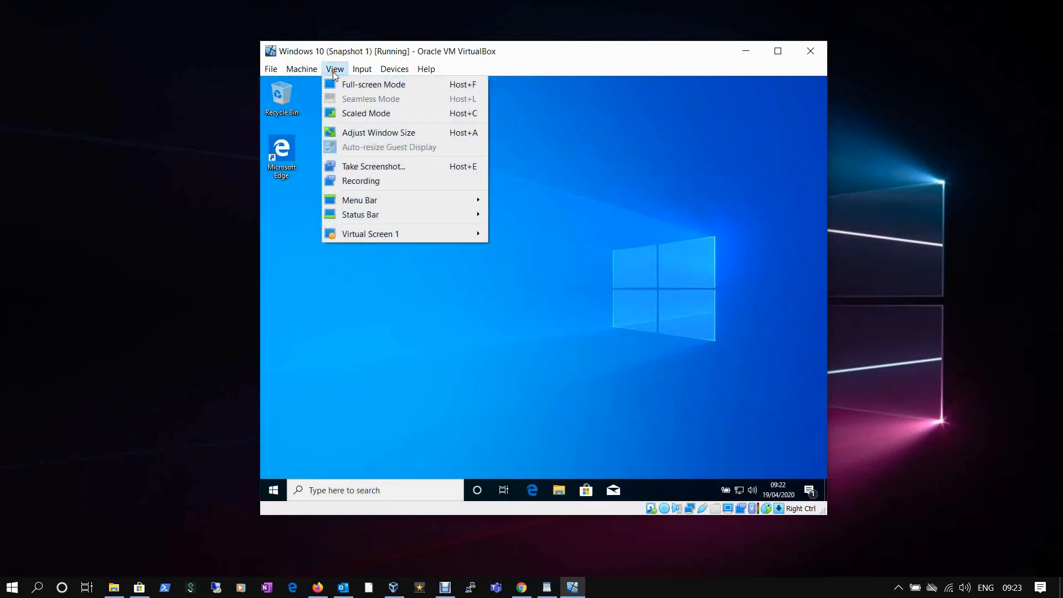
left_click(591, 198)
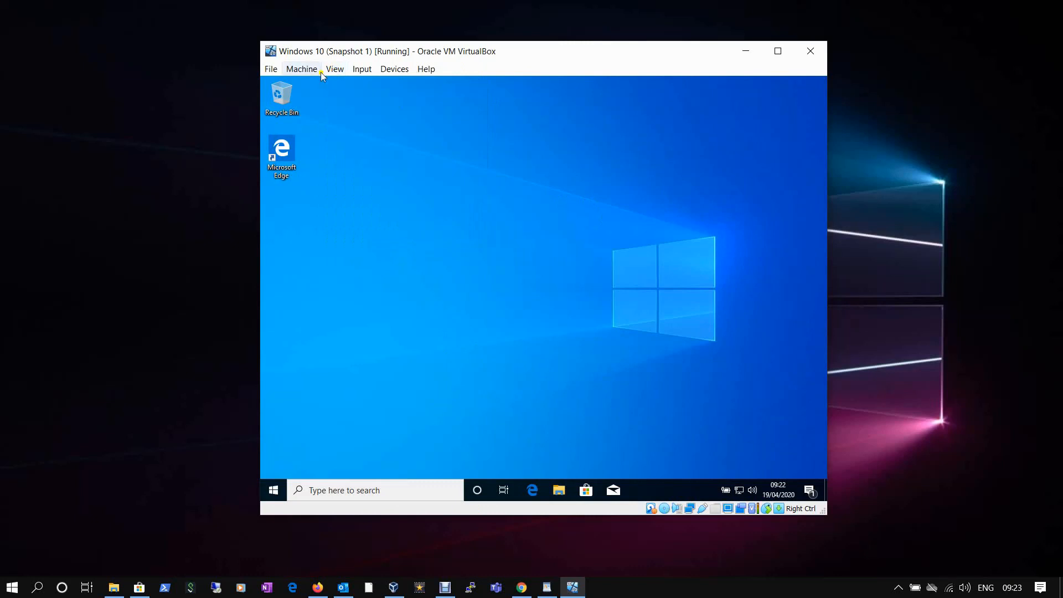
left_click(274, 70)
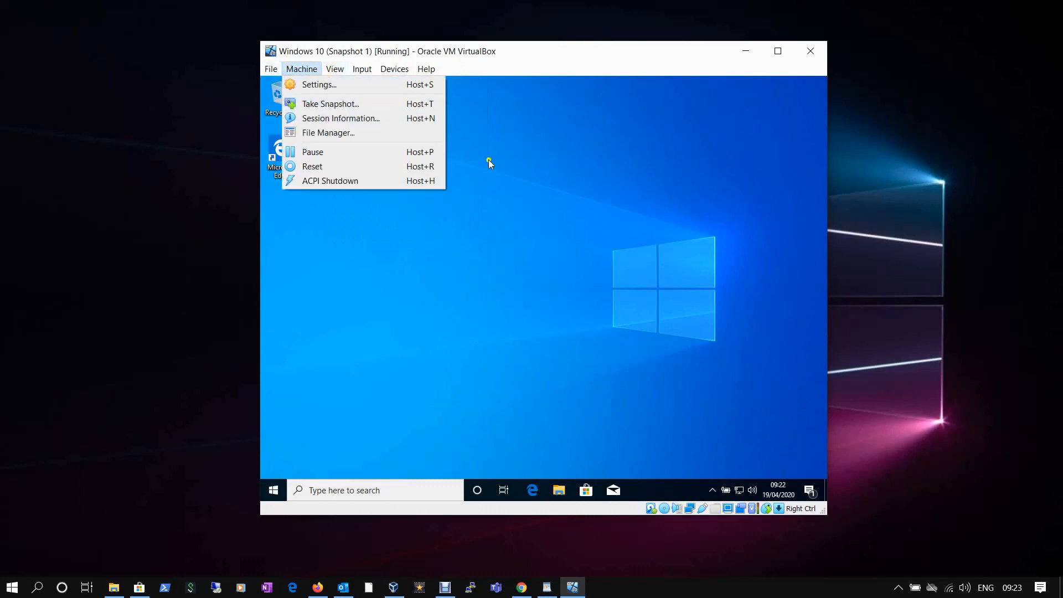
left_click(570, 191)
Shut down the Windows 10 guest from Start > Power > Shut down.
left_click(271, 490)
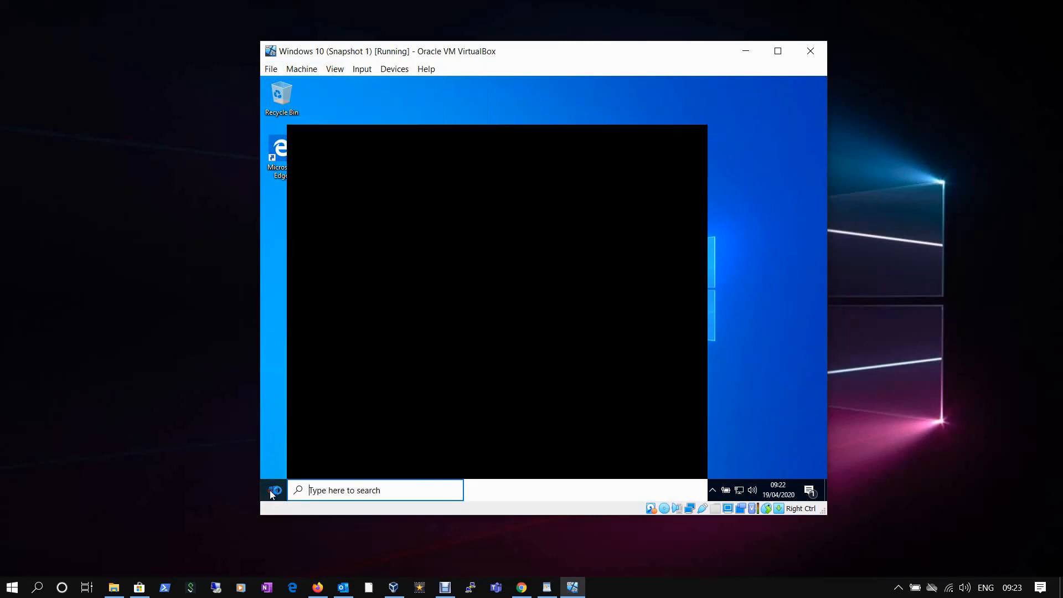
left_click(280, 471)
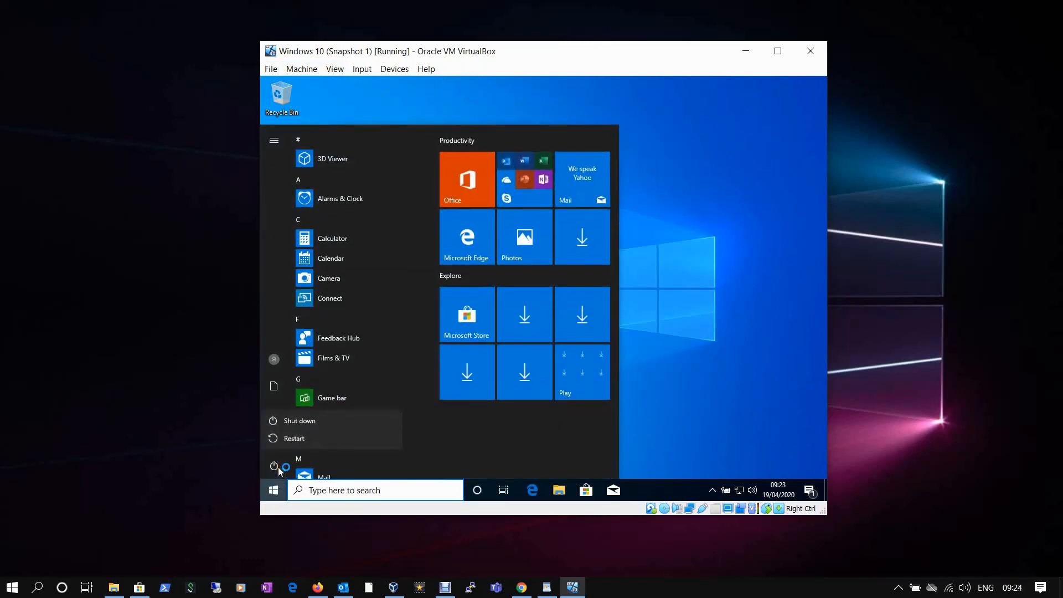
left_click(288, 425)
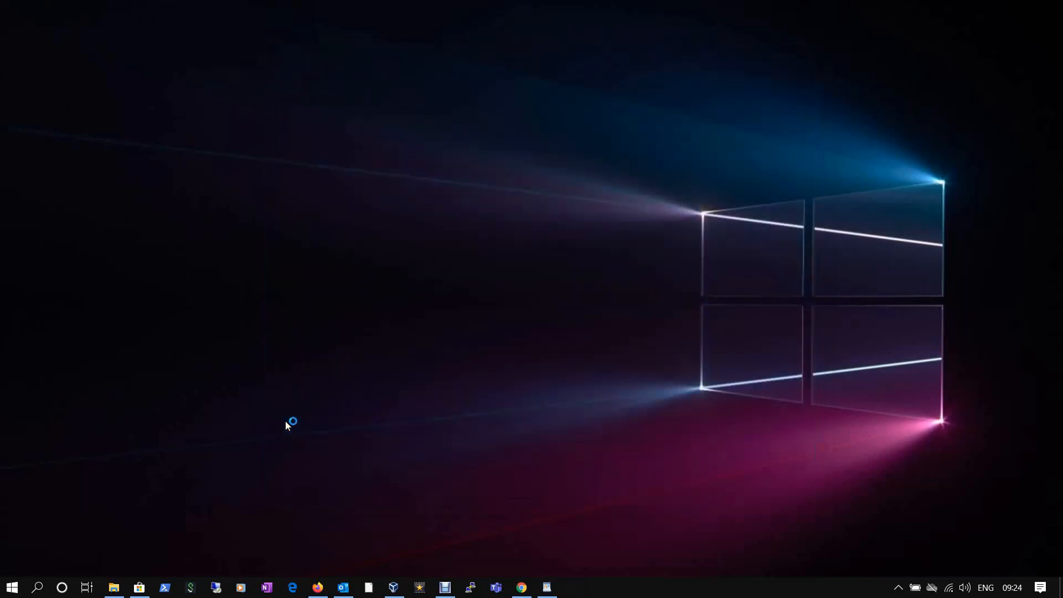
Remove the Windows 10 machine with Delete all files, then minimize the now-empty Manager.
left_click(393, 589)
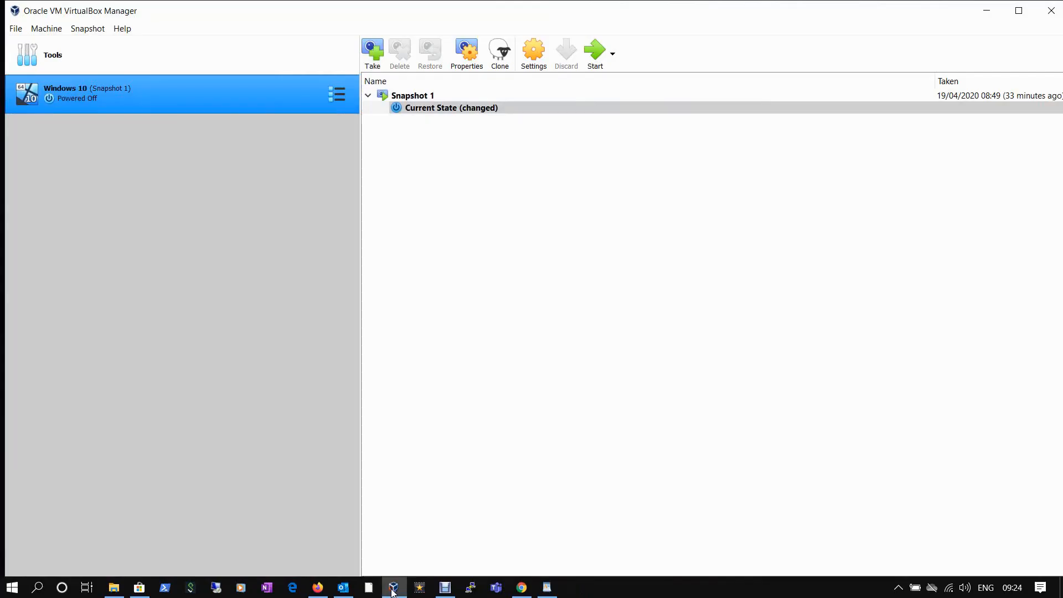
right_click(118, 88)
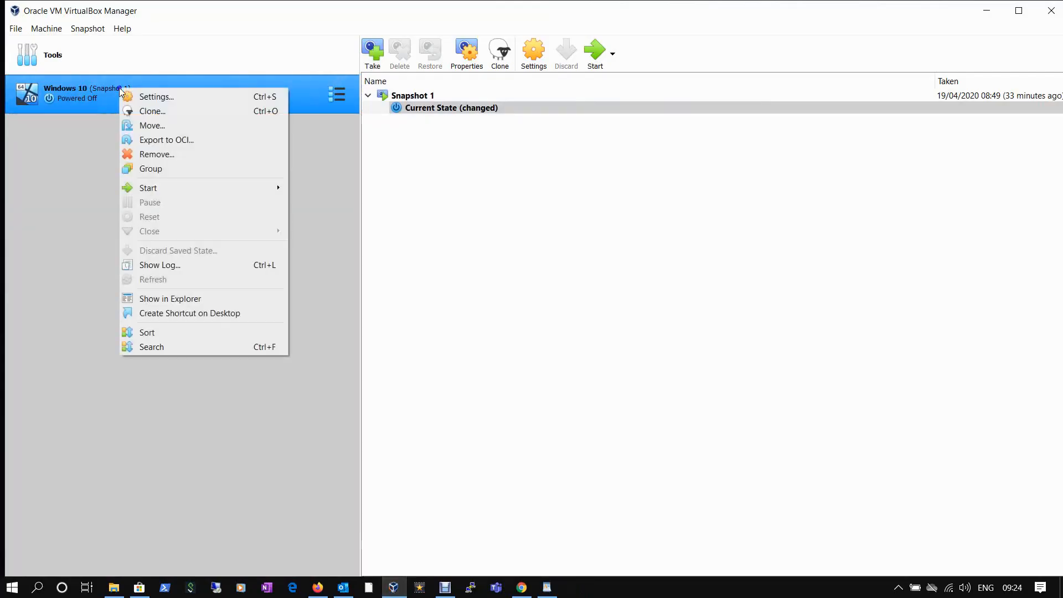
left_click(152, 154)
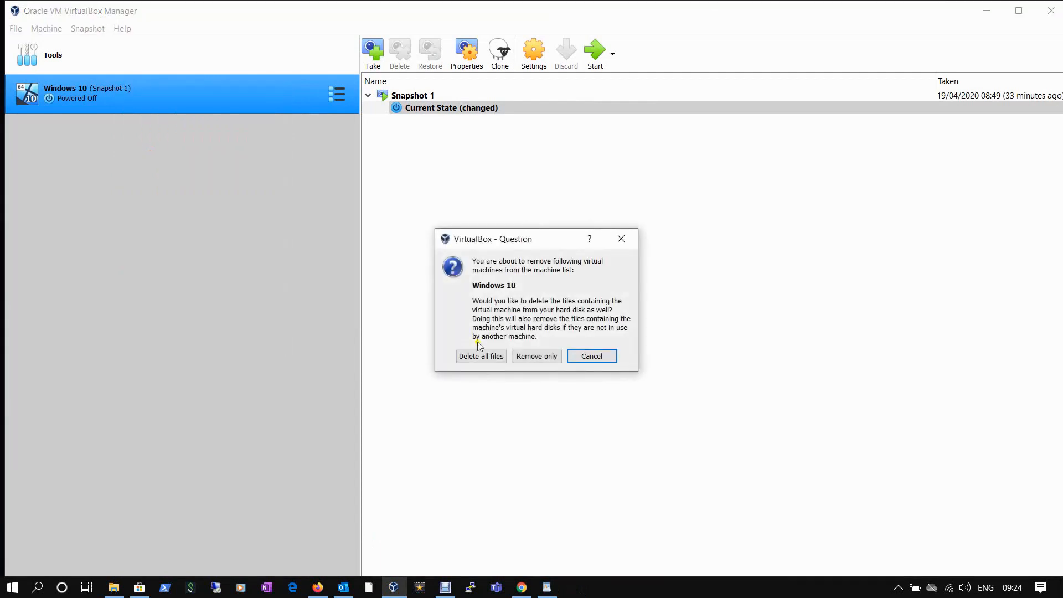
left_click(477, 357)
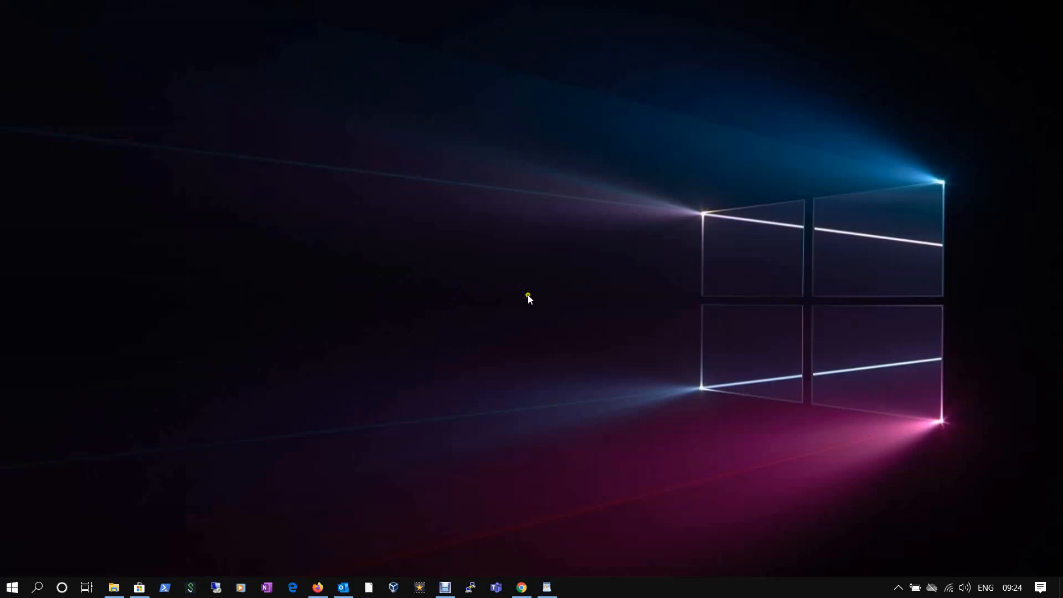
left_click(404, 585)
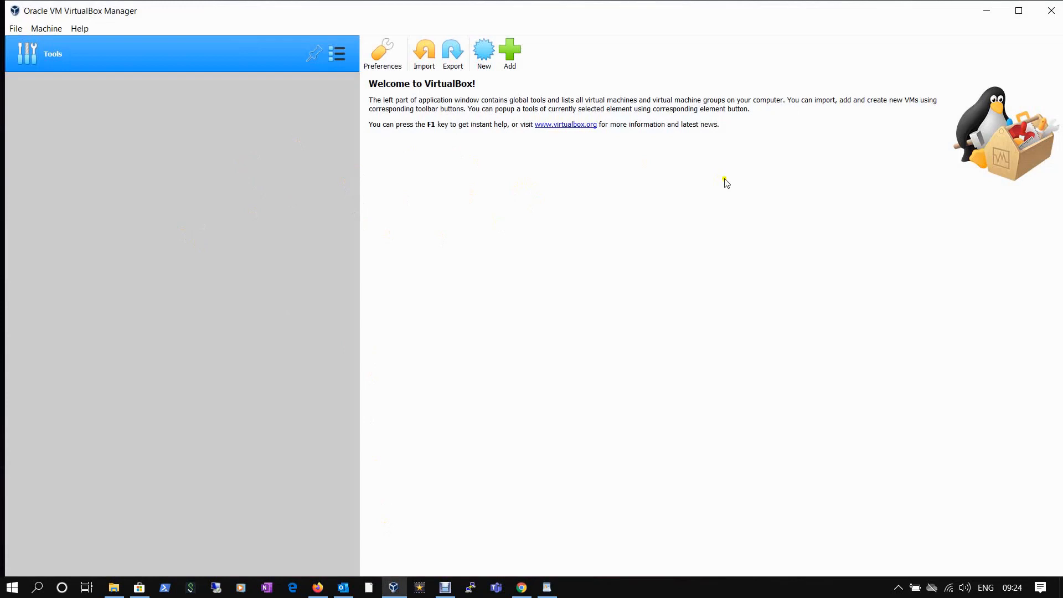
left_click(985, 12)
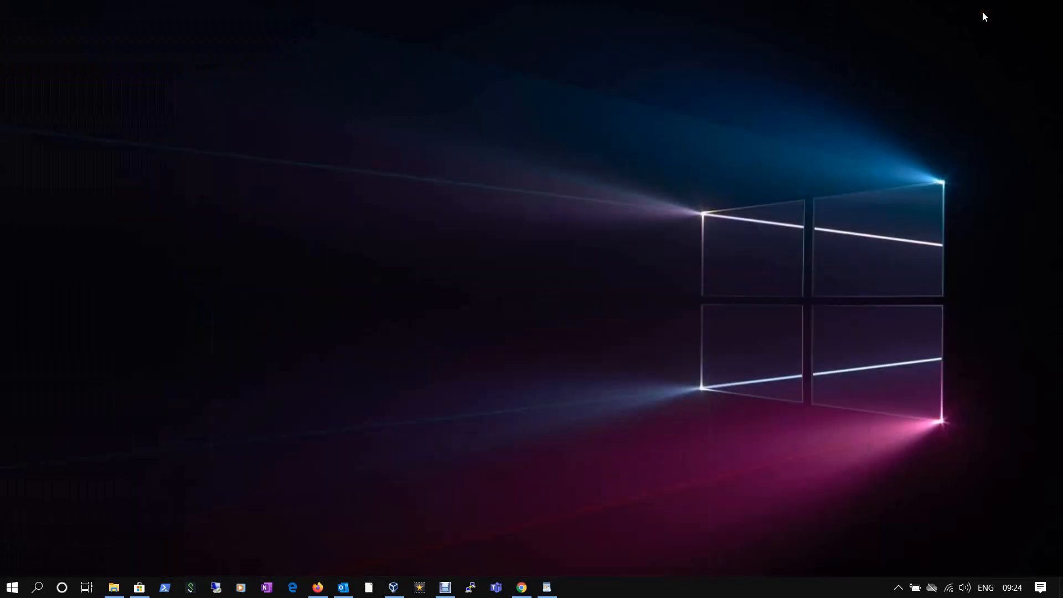